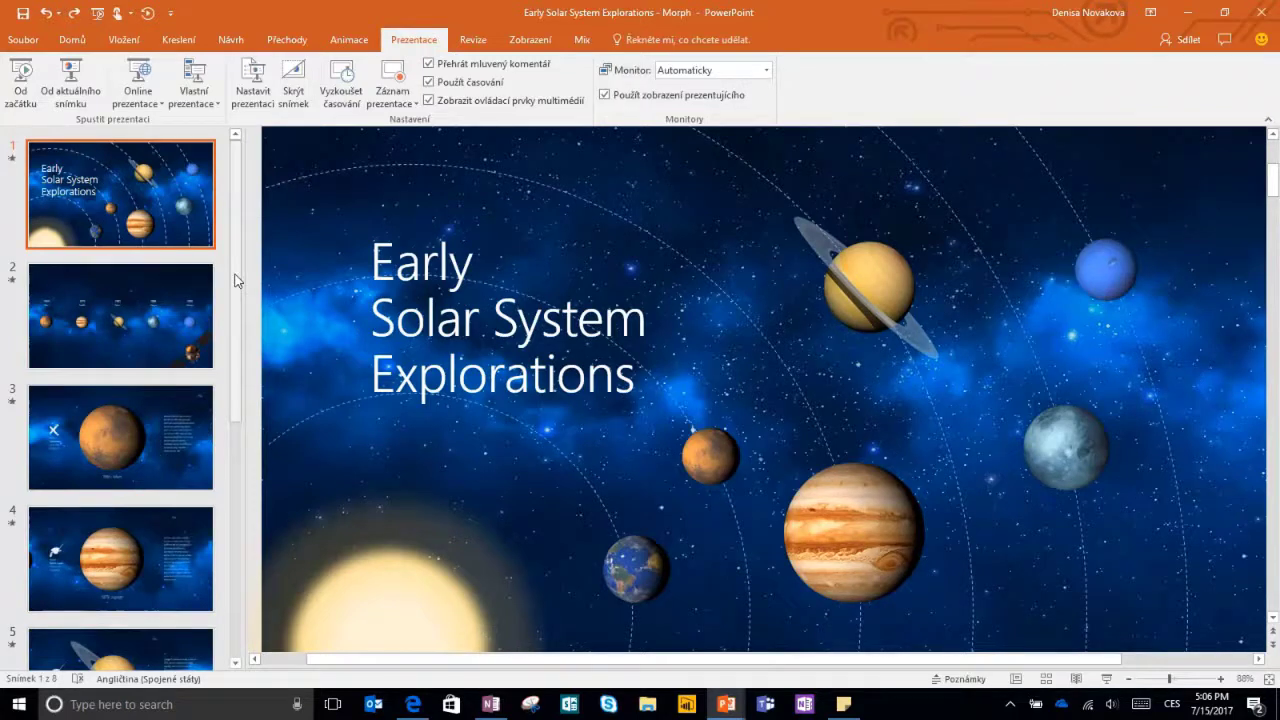
# Define a new custom show, Vlastní prezentace 1, holding only slides 1, 2, 3 and 6.
pyautogui.click(209, 104)
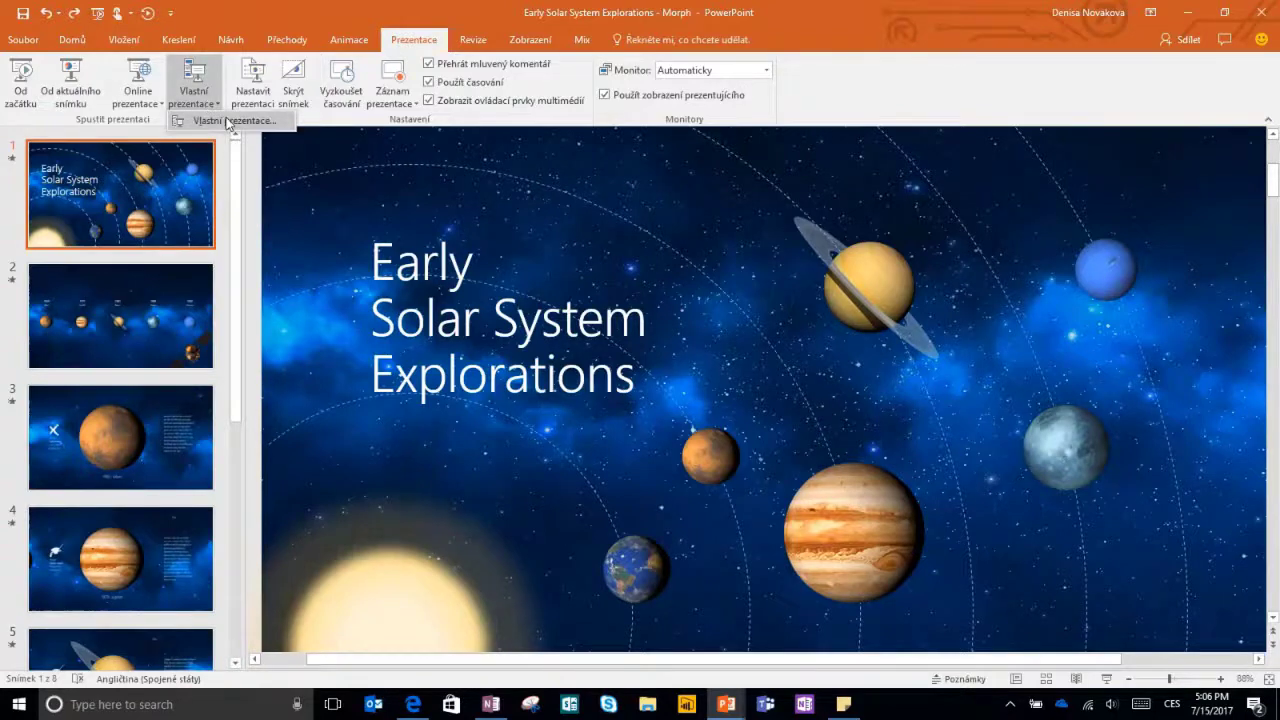
pyautogui.click(229, 121)
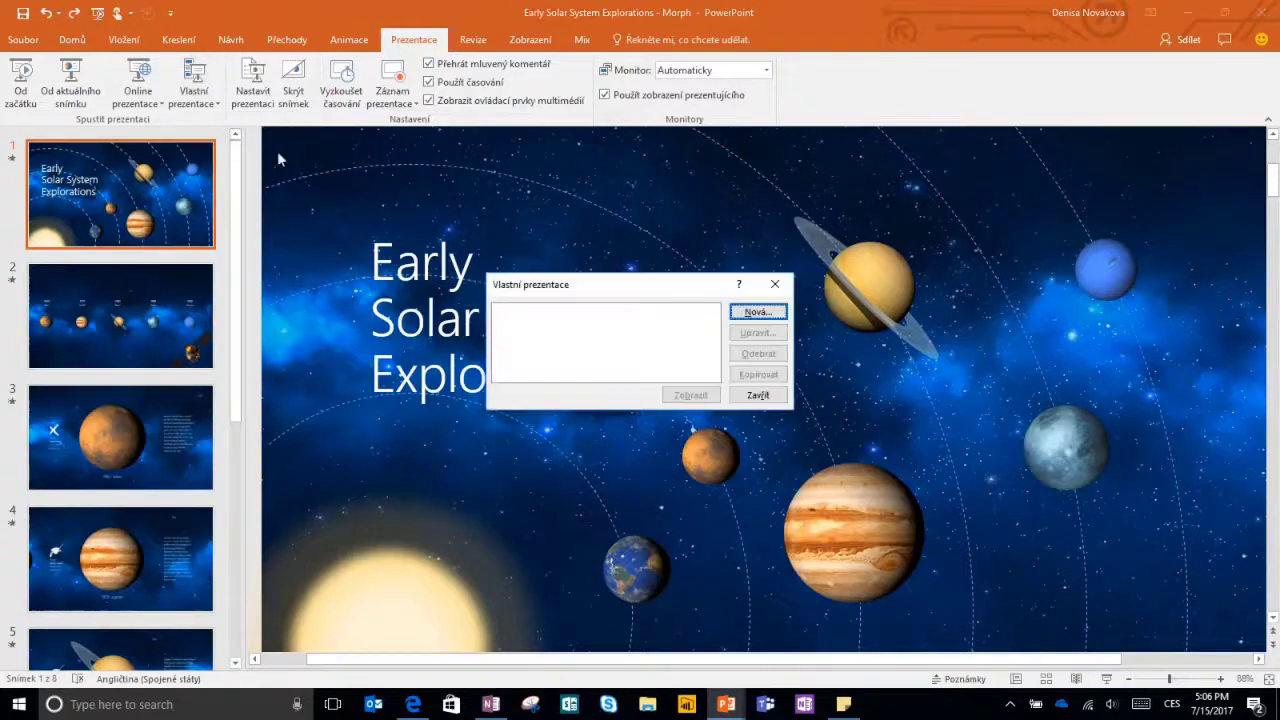
pyautogui.click(752, 311)
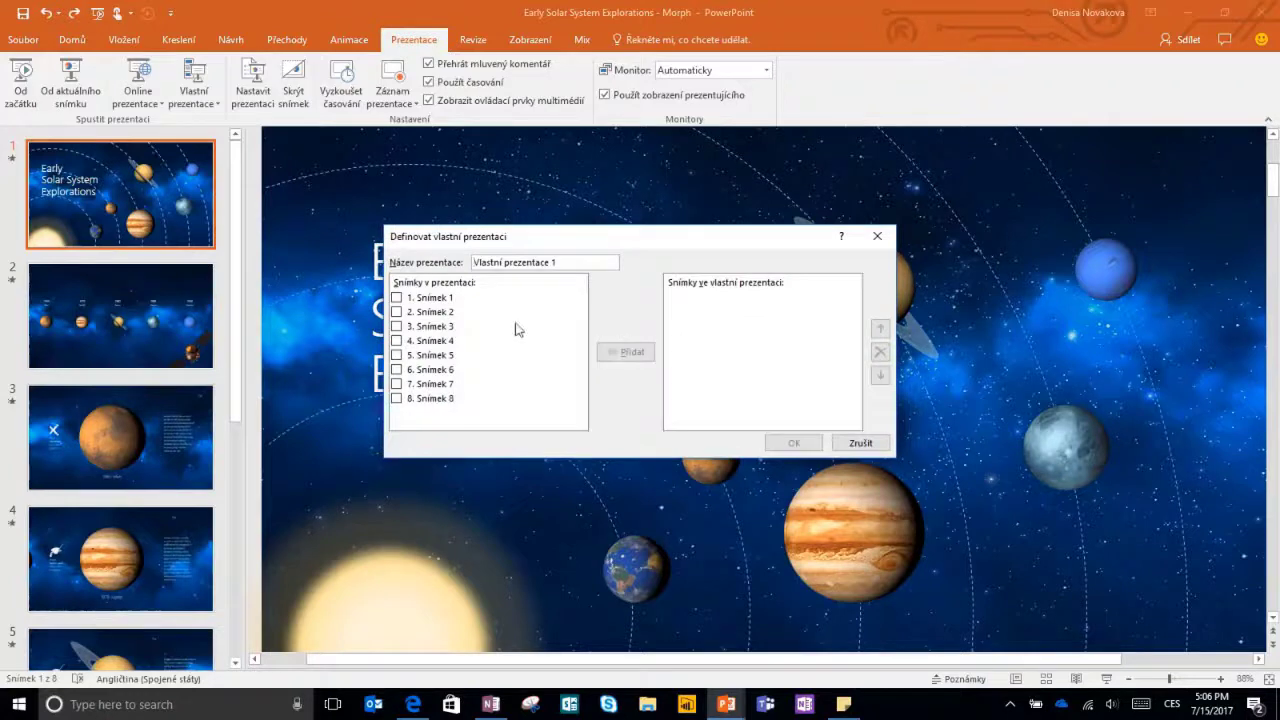
pyautogui.click(396, 298)
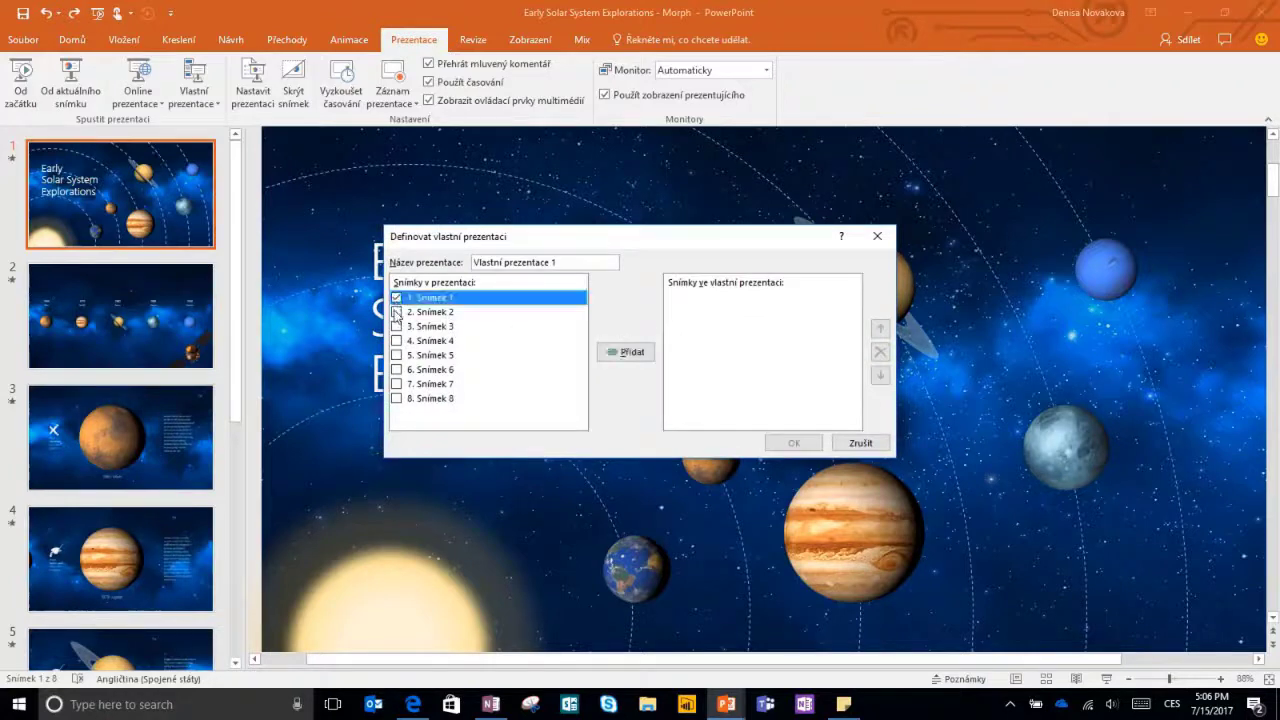
pyautogui.click(396, 312)
pyautogui.click(396, 327)
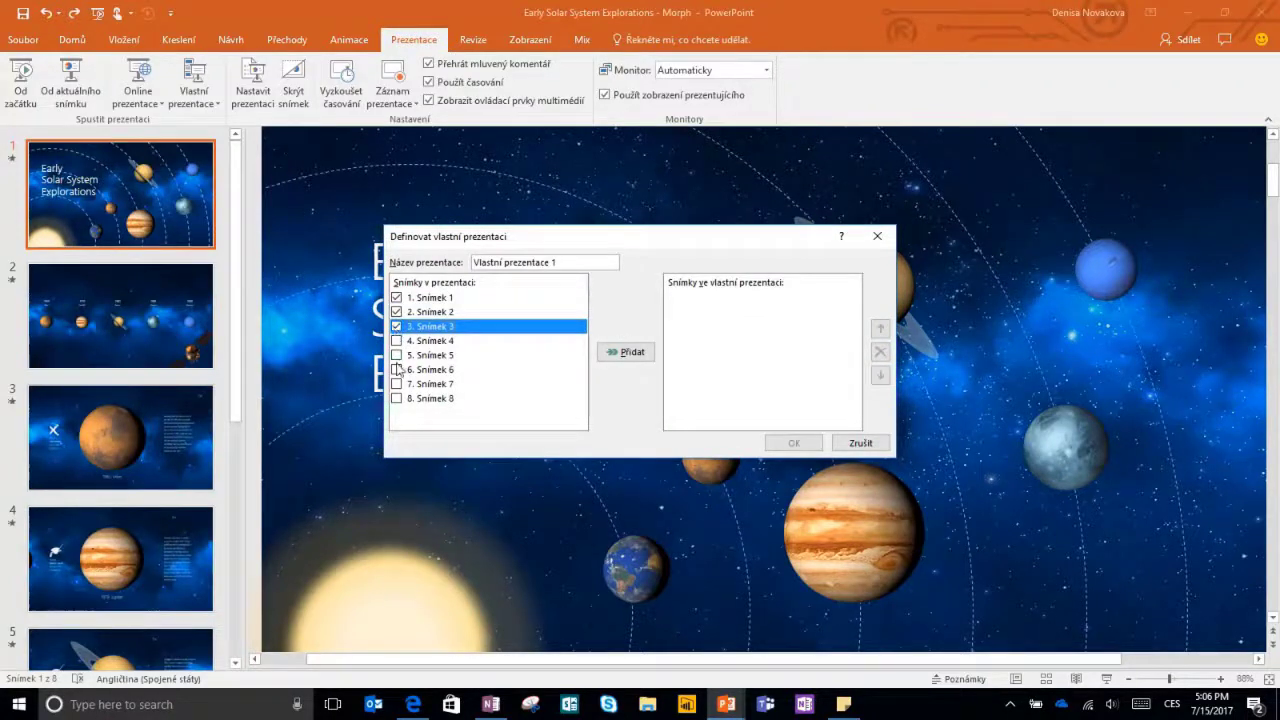
pyautogui.click(396, 369)
pyautogui.click(629, 353)
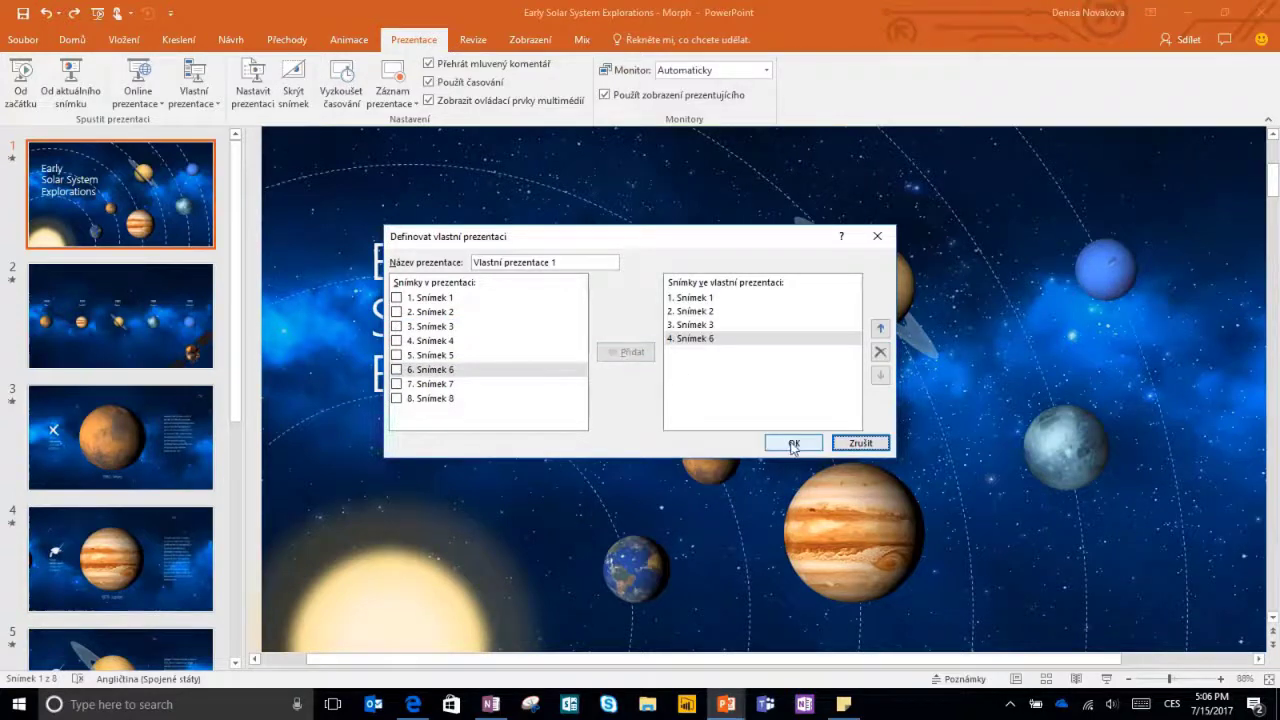
pyautogui.click(792, 444)
pyautogui.click(750, 393)
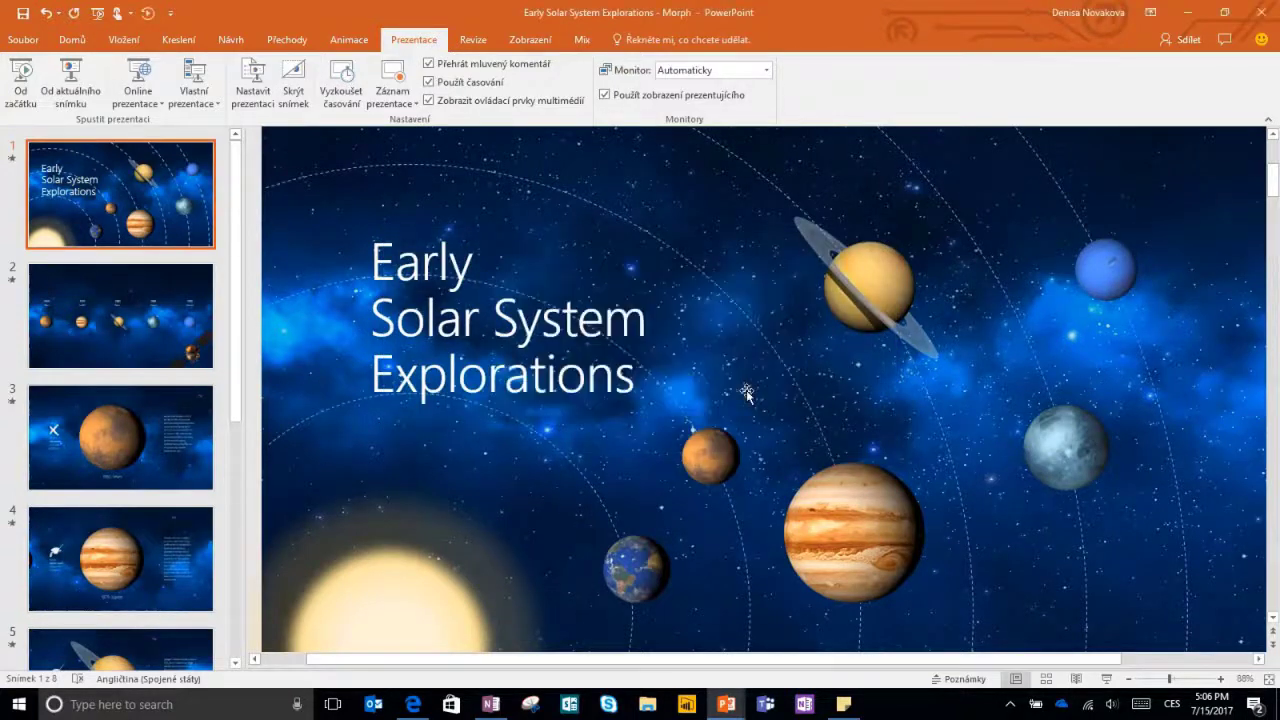
# Play Vlastní prezentace 1 past the timeline, 1965 Mars and 1986 Uranus slides to the end.
pyautogui.click(204, 108)
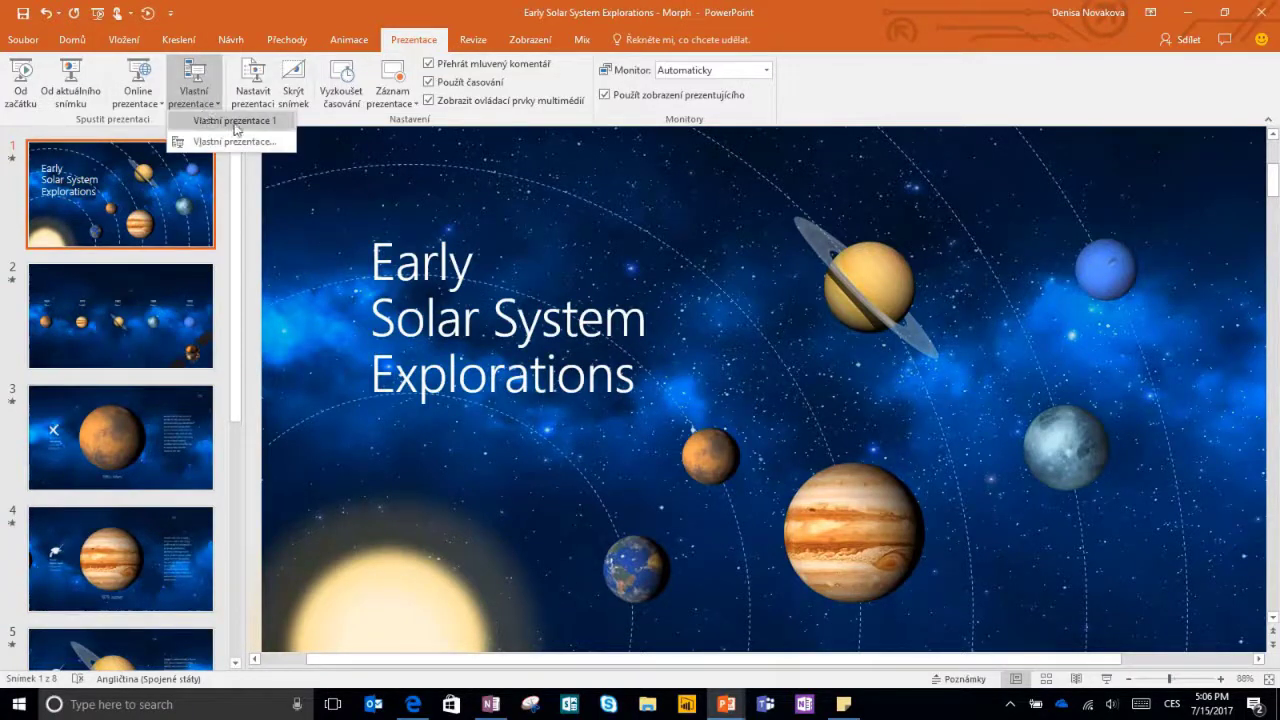
pyautogui.click(236, 121)
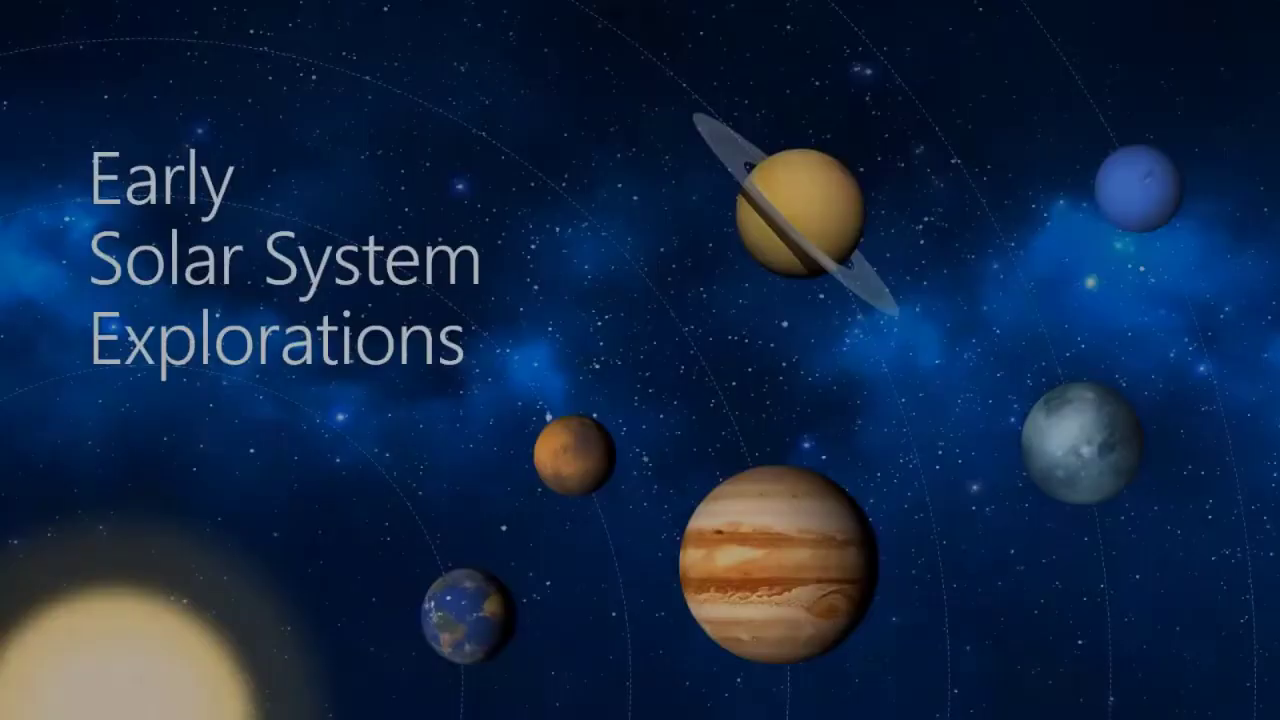
pyautogui.press('Right')
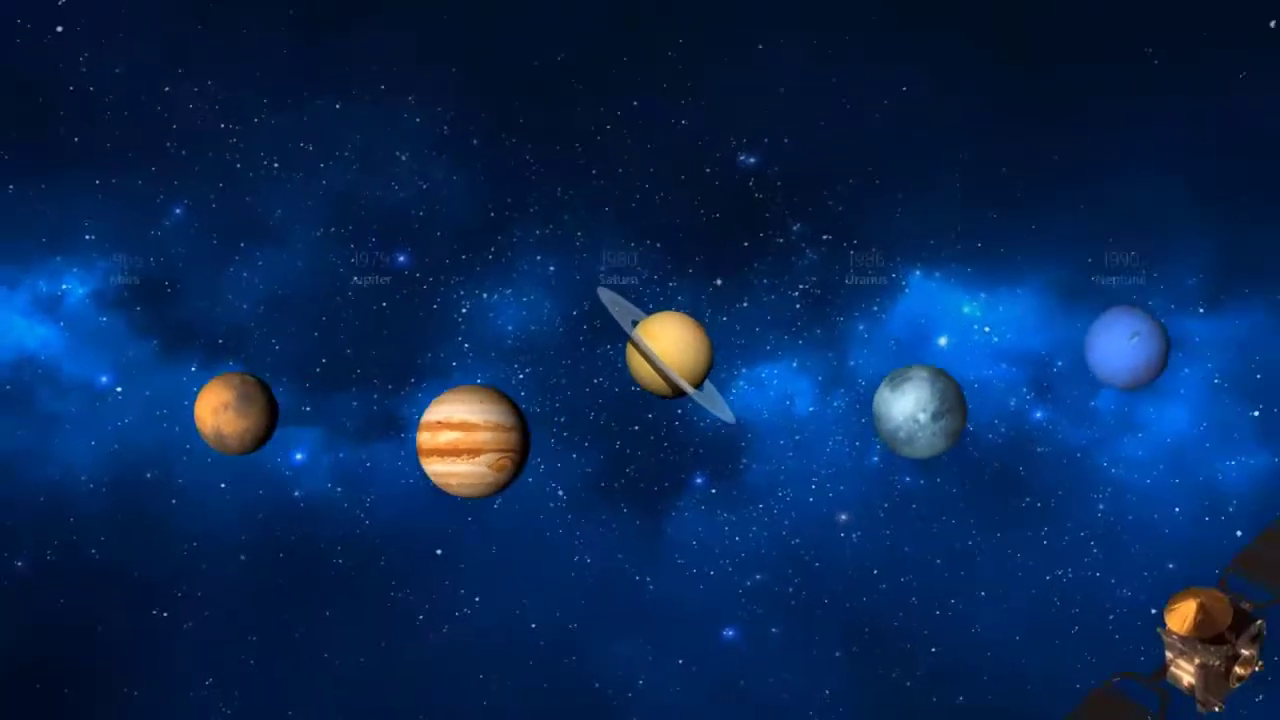
pyautogui.press('Right')
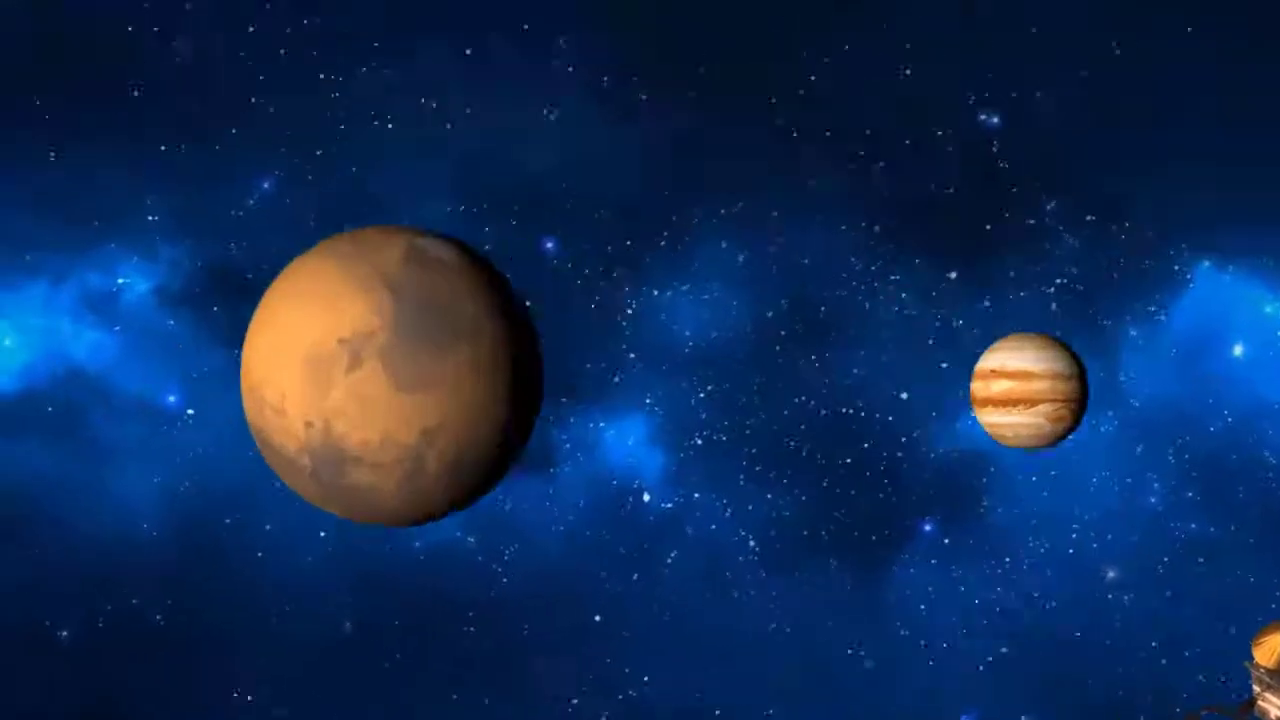
pyautogui.press('Right')
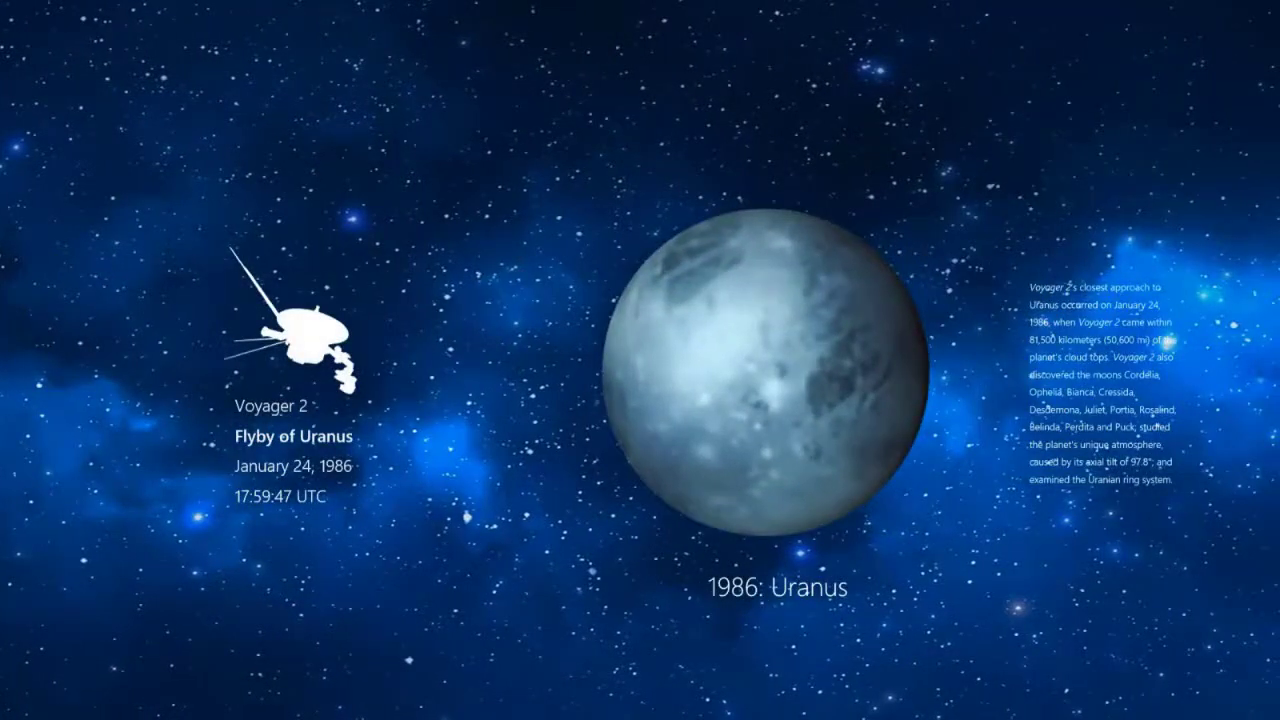
pyautogui.press('Right')
pyautogui.press('Right')
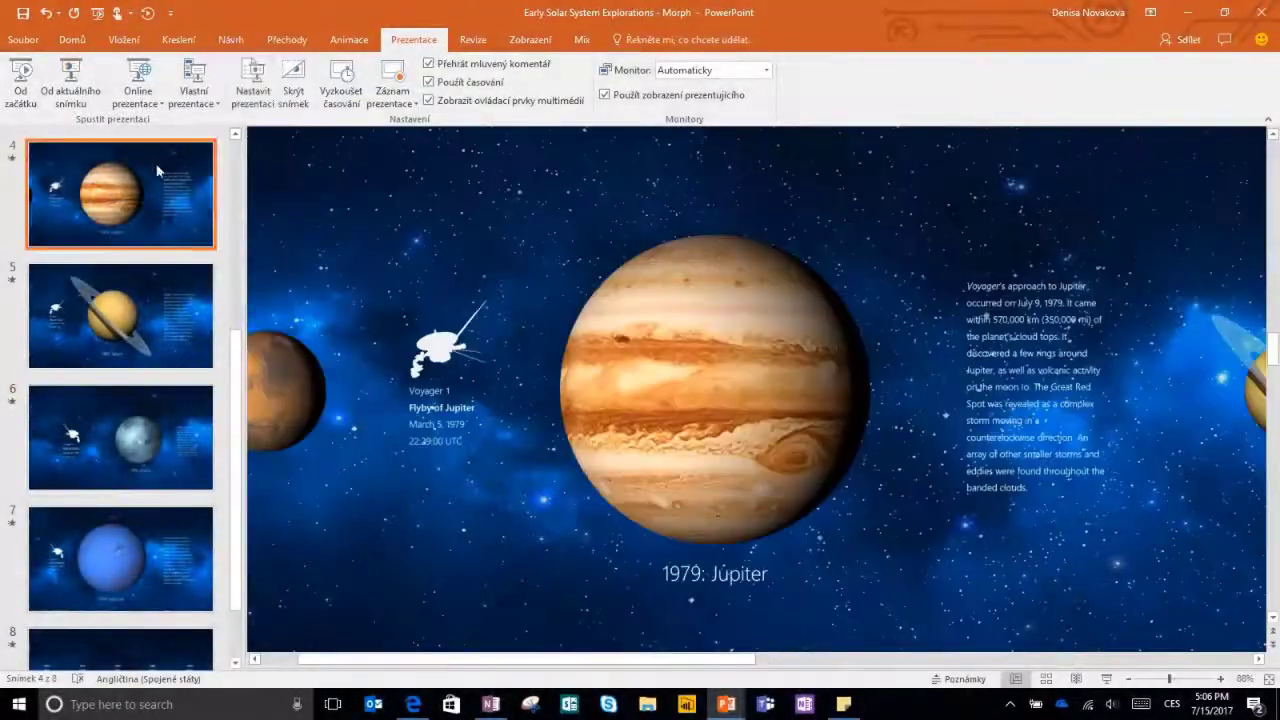
# Hide slide 4 '1979: Jupiter', briefly hiding and then unhiding slide 6.
pyautogui.click(293, 82)
pyautogui.click(160, 418)
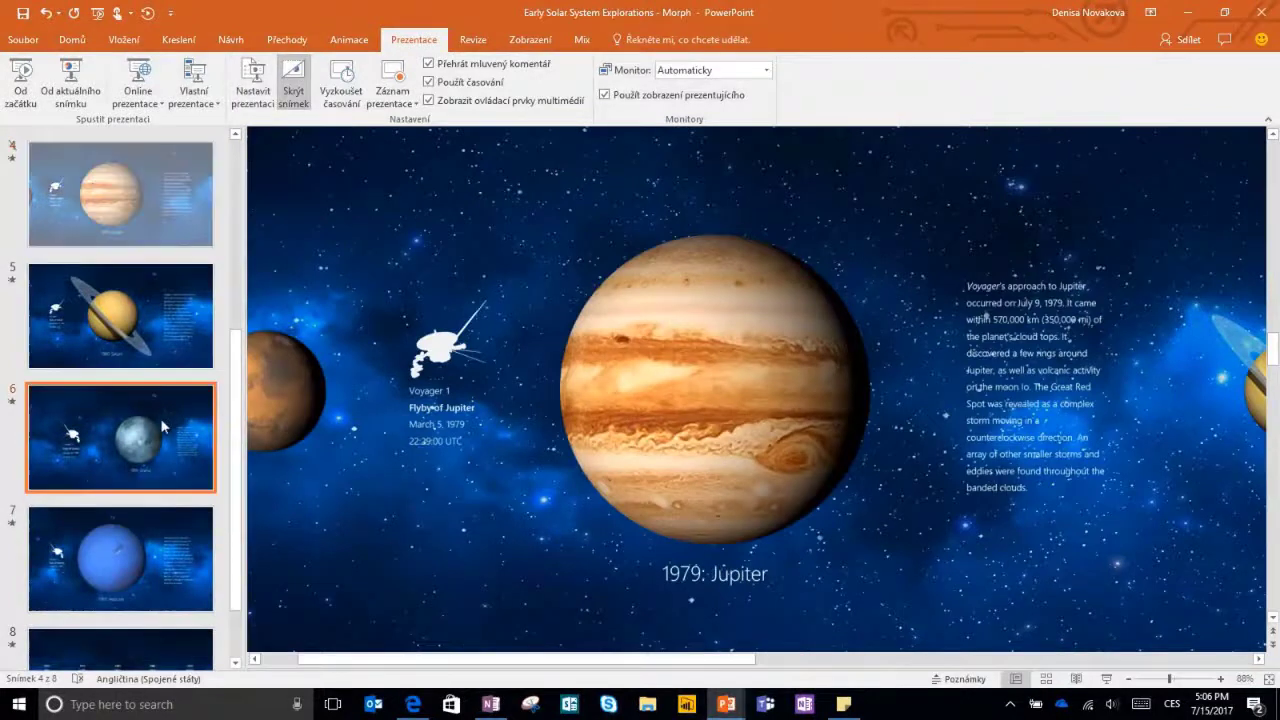
pyautogui.click(291, 85)
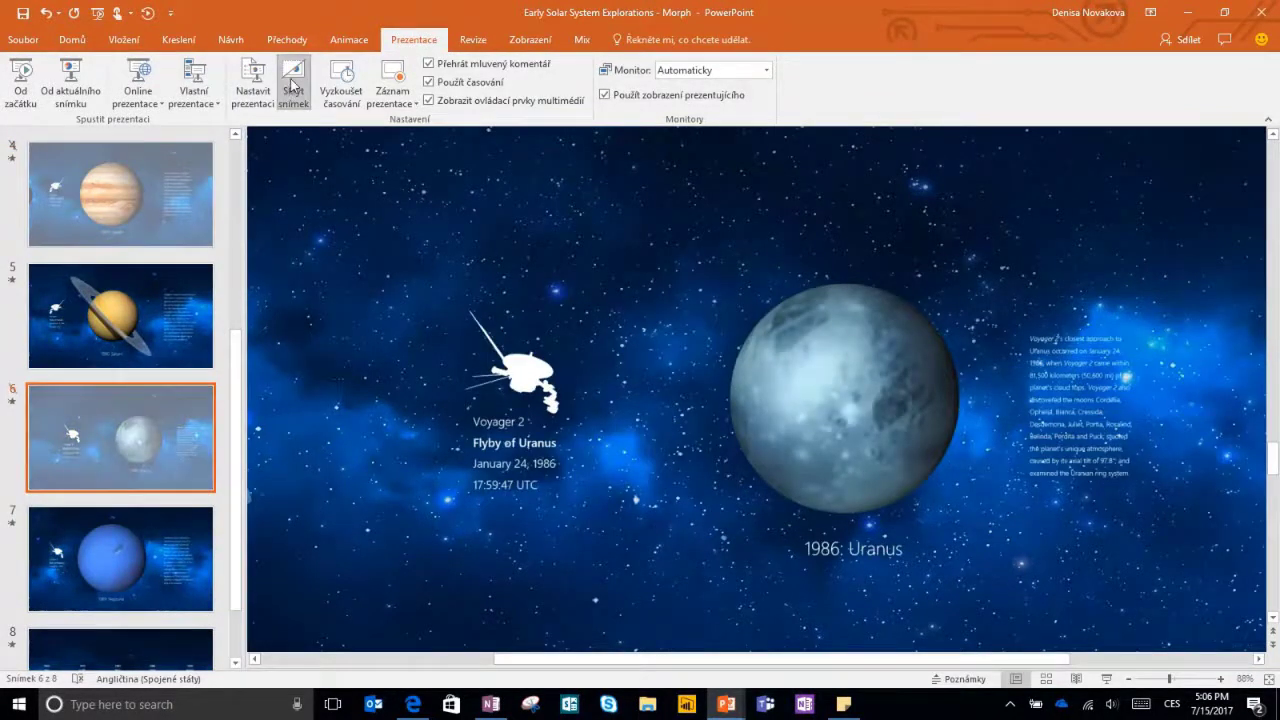
pyautogui.click(291, 85)
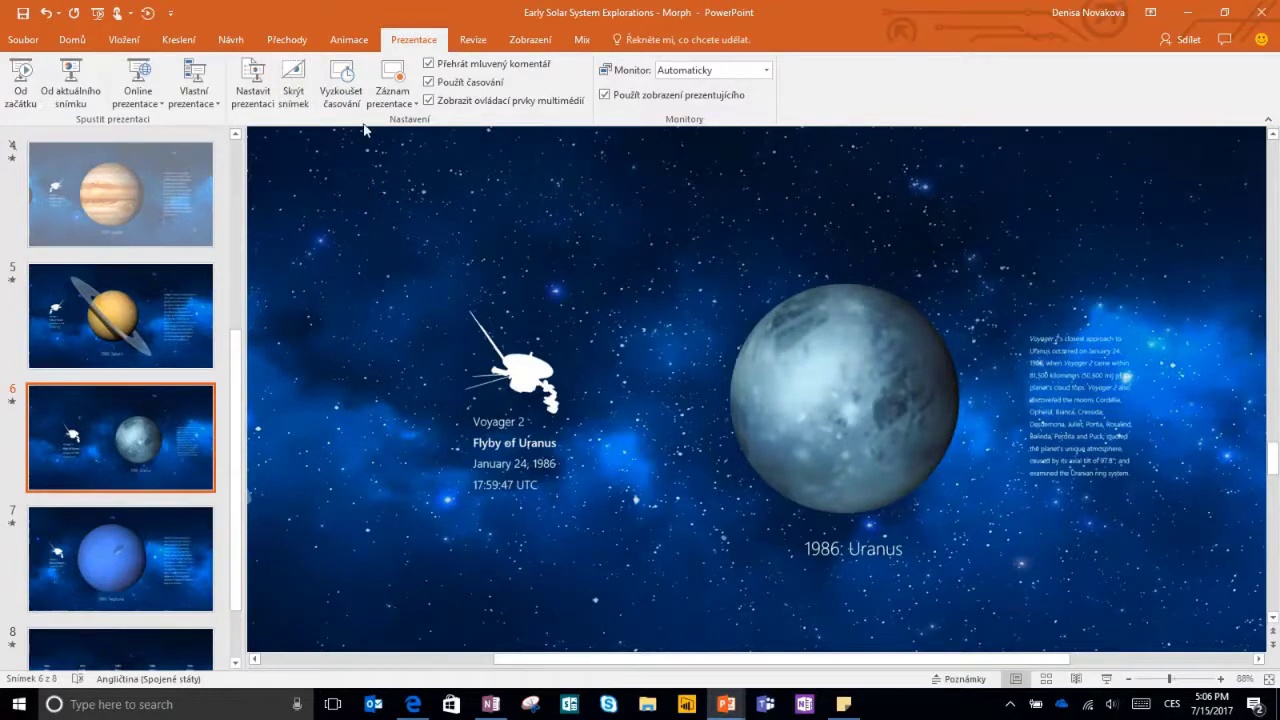
# Rehearse timings through the first three slides, then discard the rehearsed timings.
pyautogui.click(343, 85)
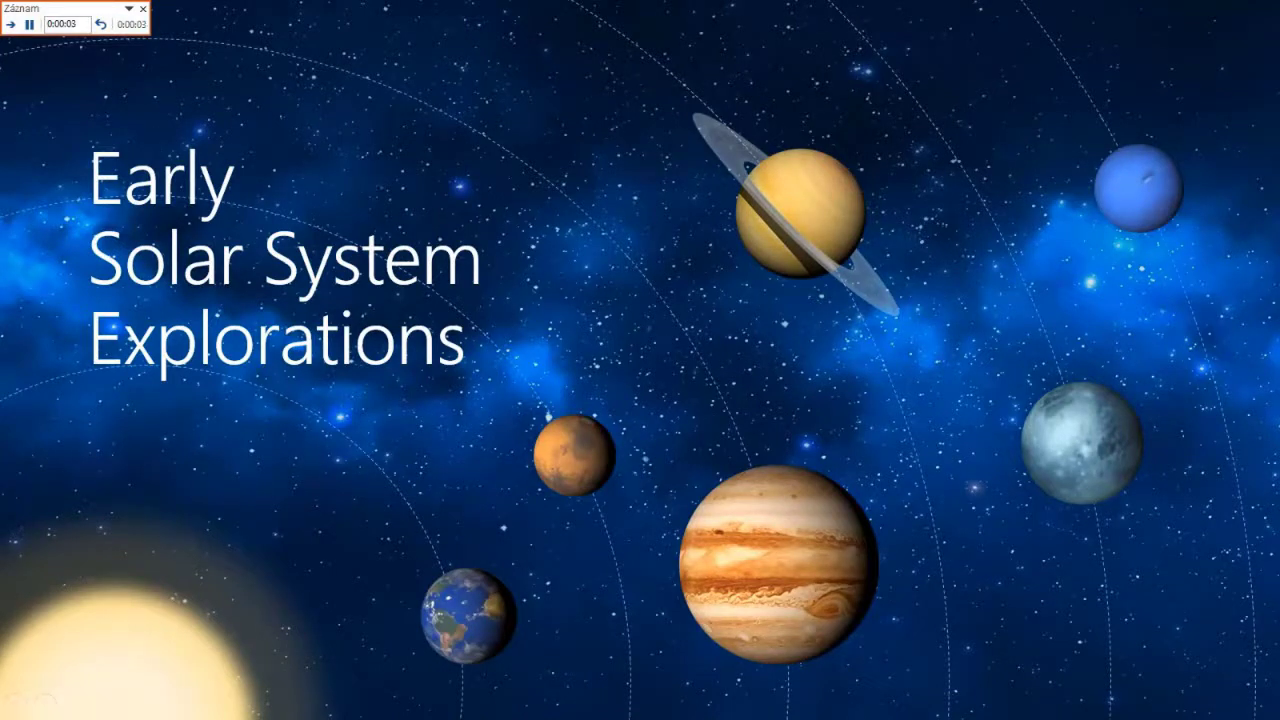
pyautogui.press('Right')
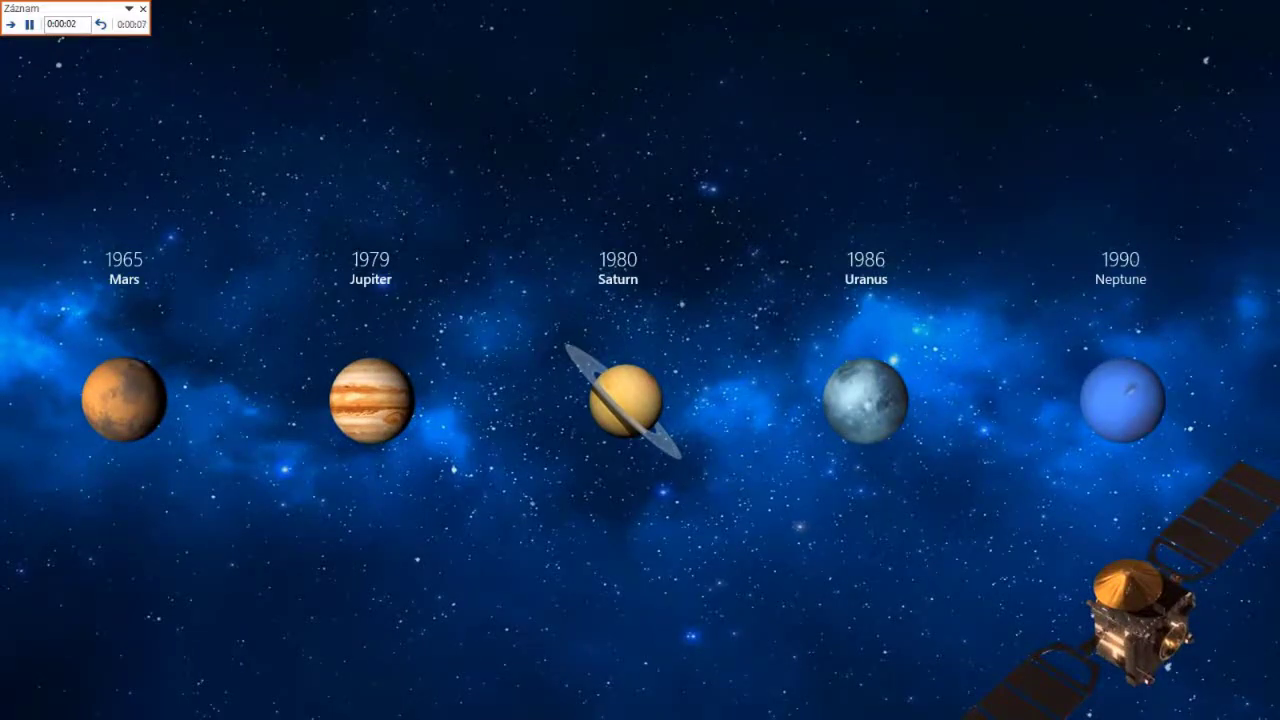
pyautogui.press('Right')
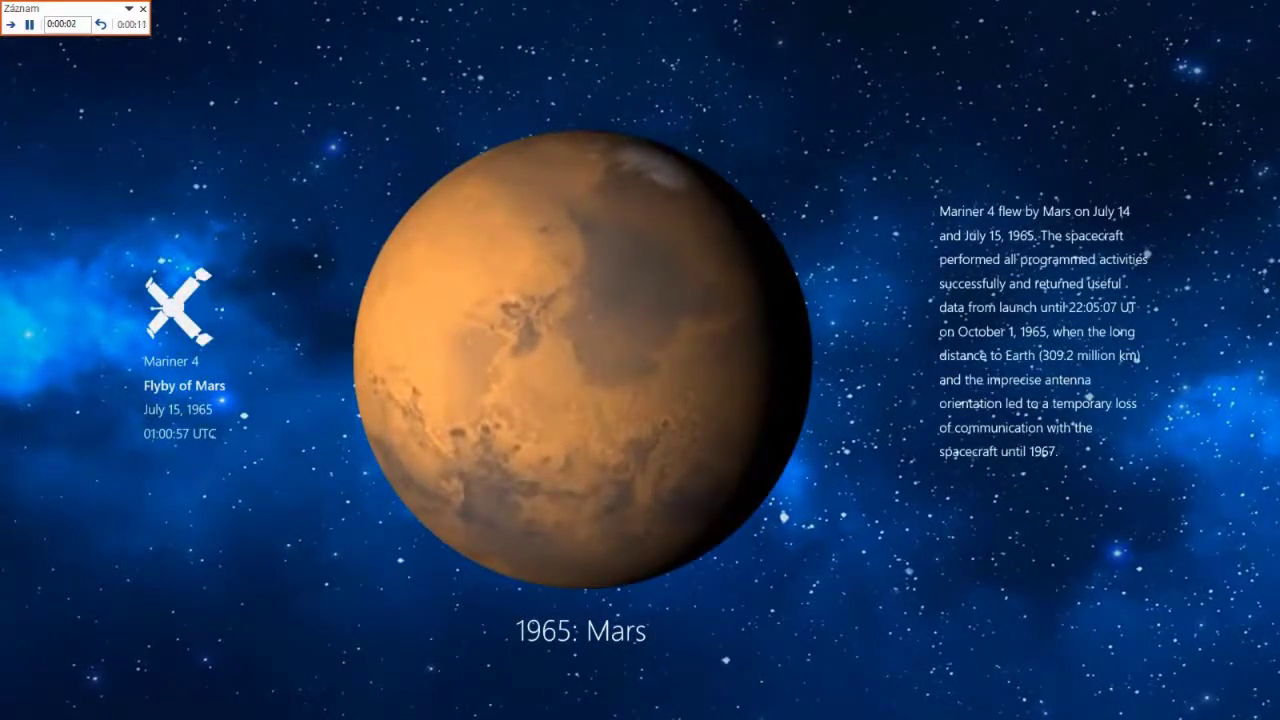
pyautogui.press('Escape')
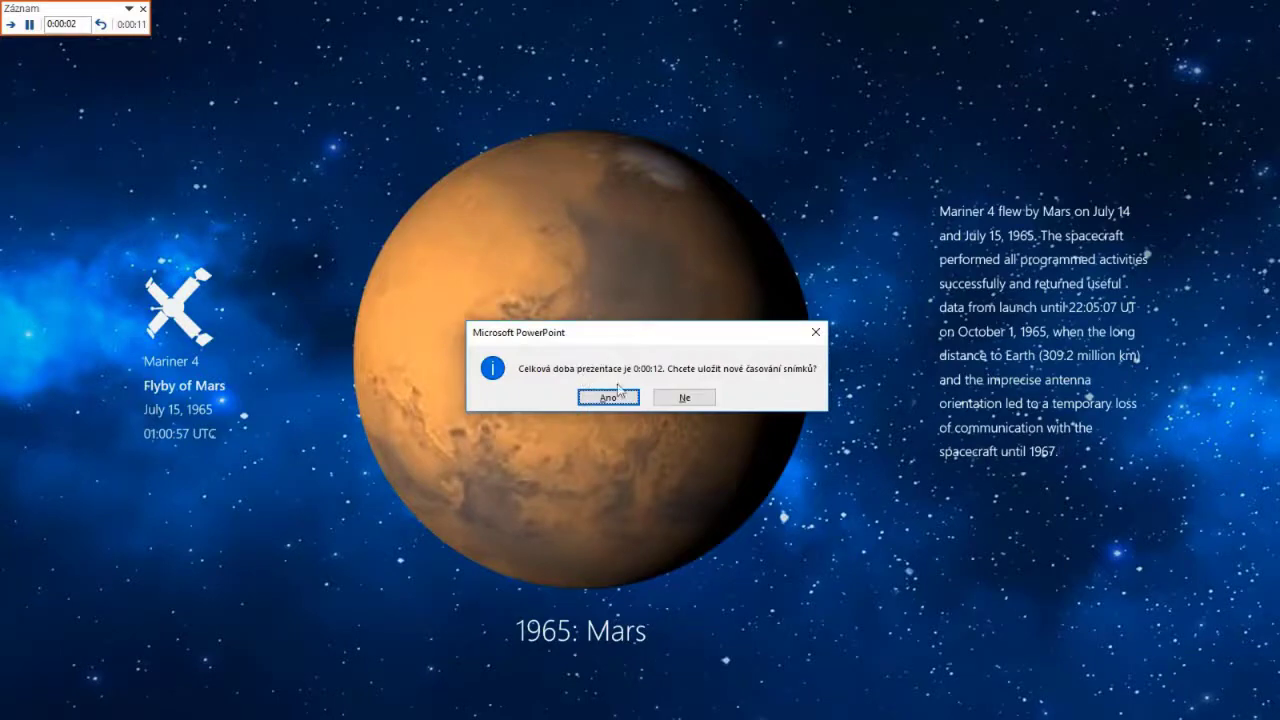
pyautogui.click(696, 400)
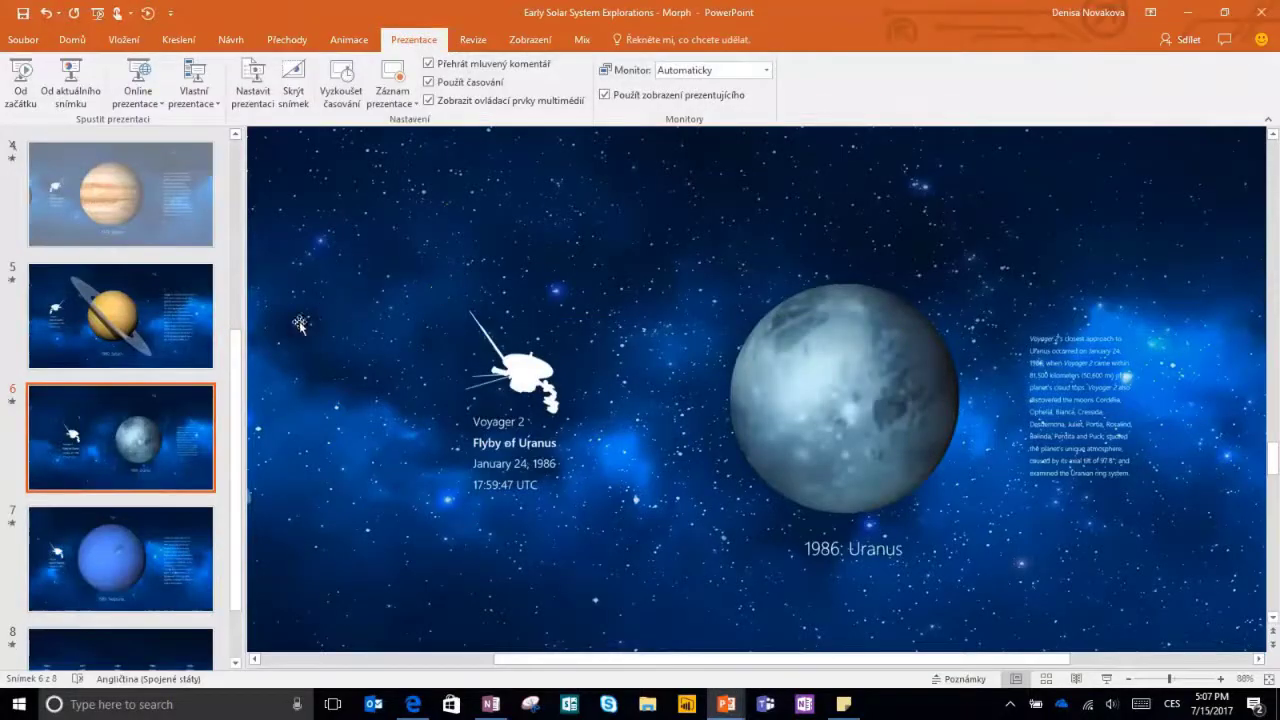
# Turn on 'Loop continuously until Esc' in the slide show setup.
pyautogui.moveTo(234, 362); pyautogui.dragTo(241, 163)
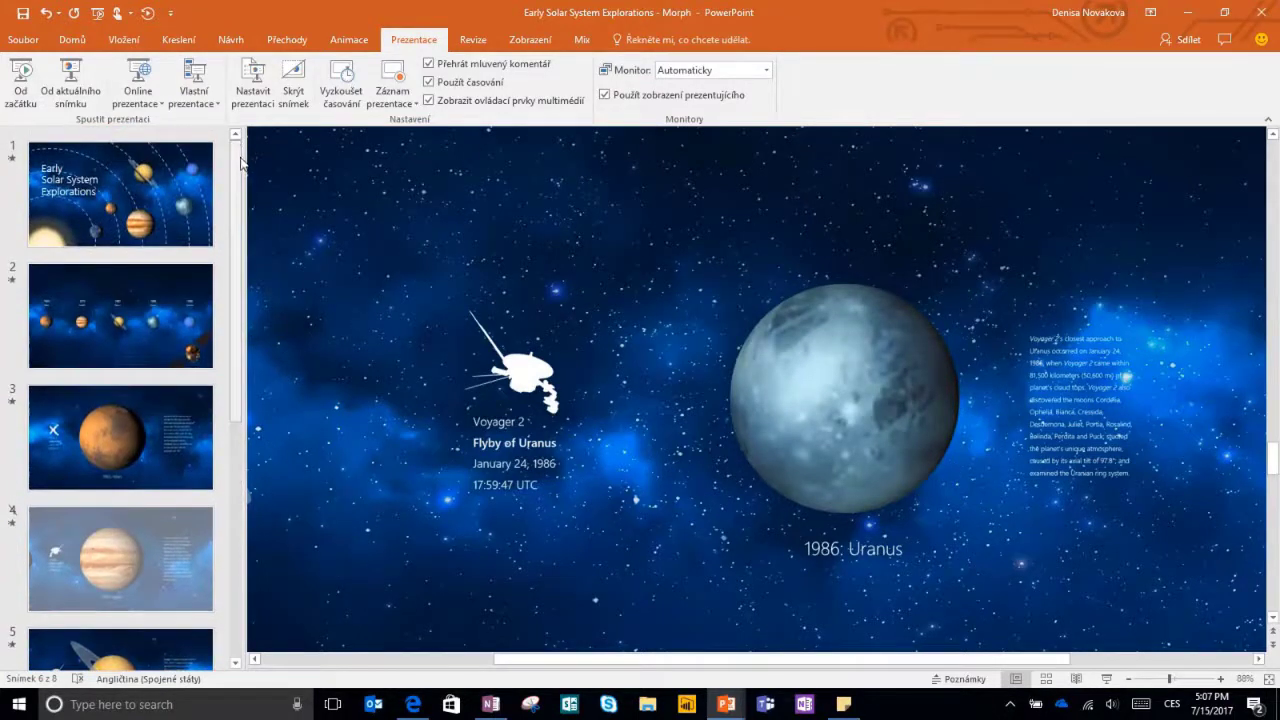
pyautogui.click(256, 82)
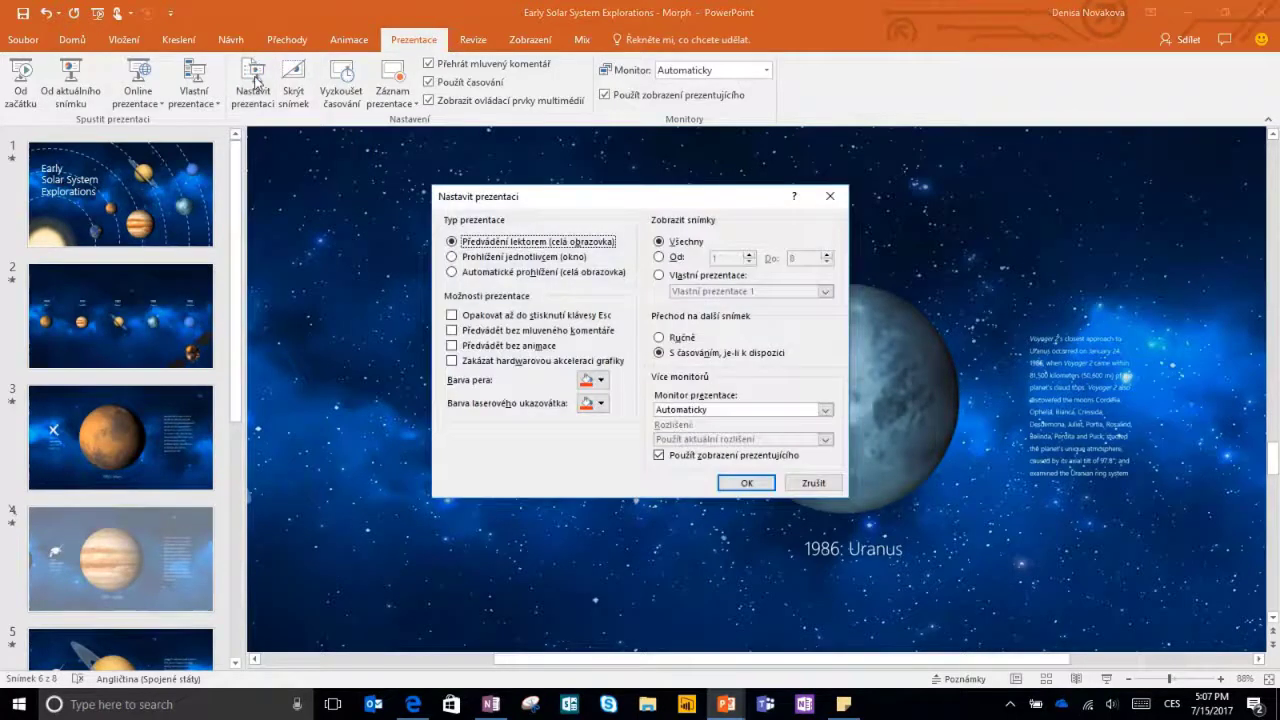
pyautogui.click(452, 315)
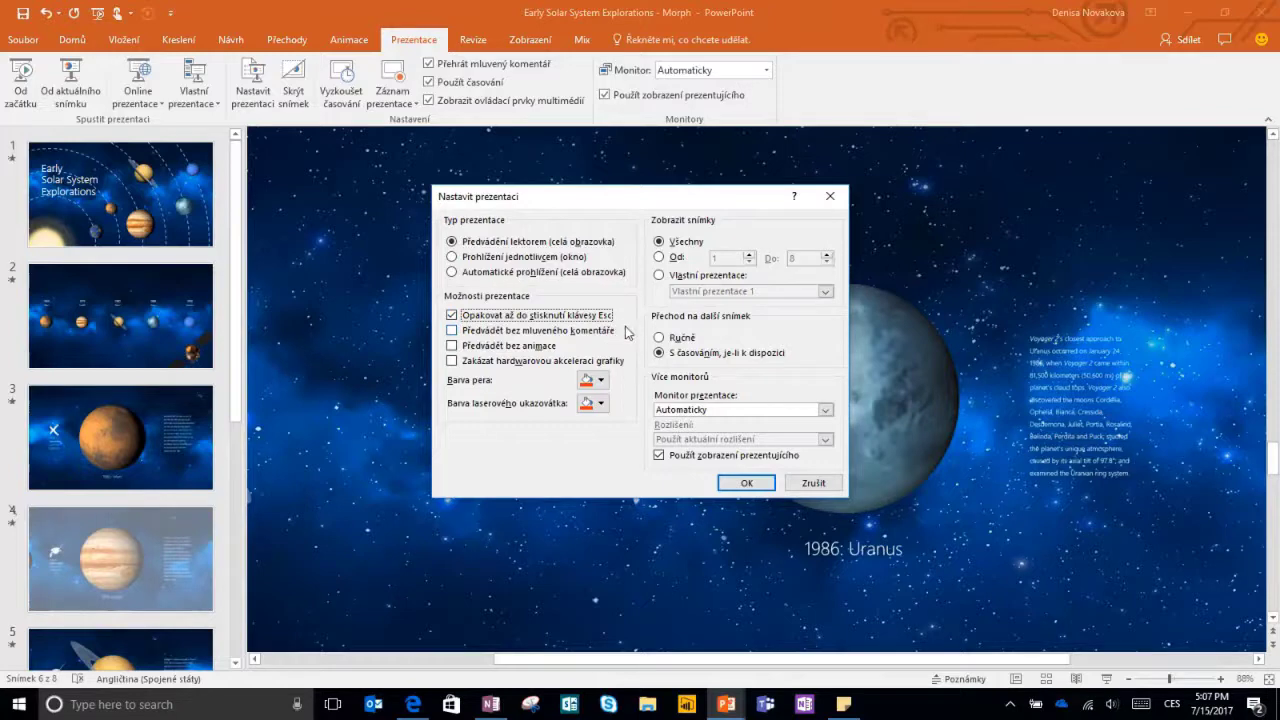
pyautogui.click(746, 483)
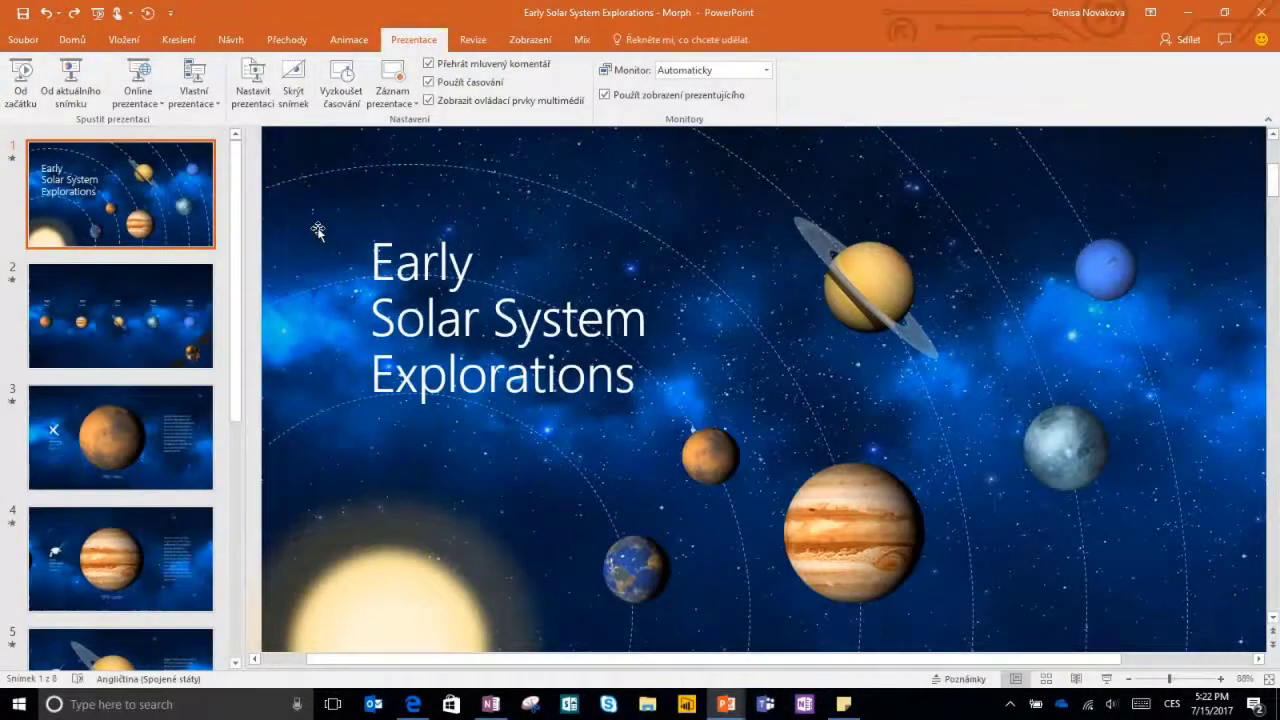
# Record narration from the title slide through the Mars slide, then review slides 2 and 3.
pyautogui.click(397, 104)
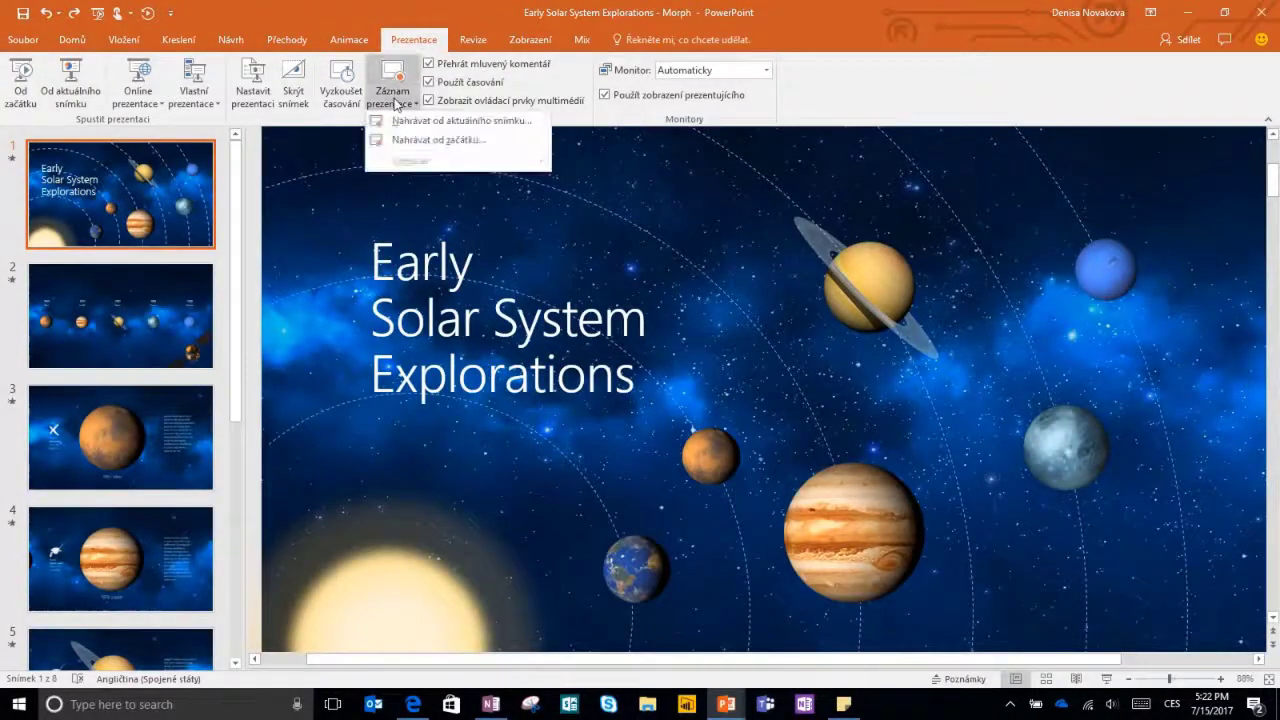
pyautogui.click(458, 141)
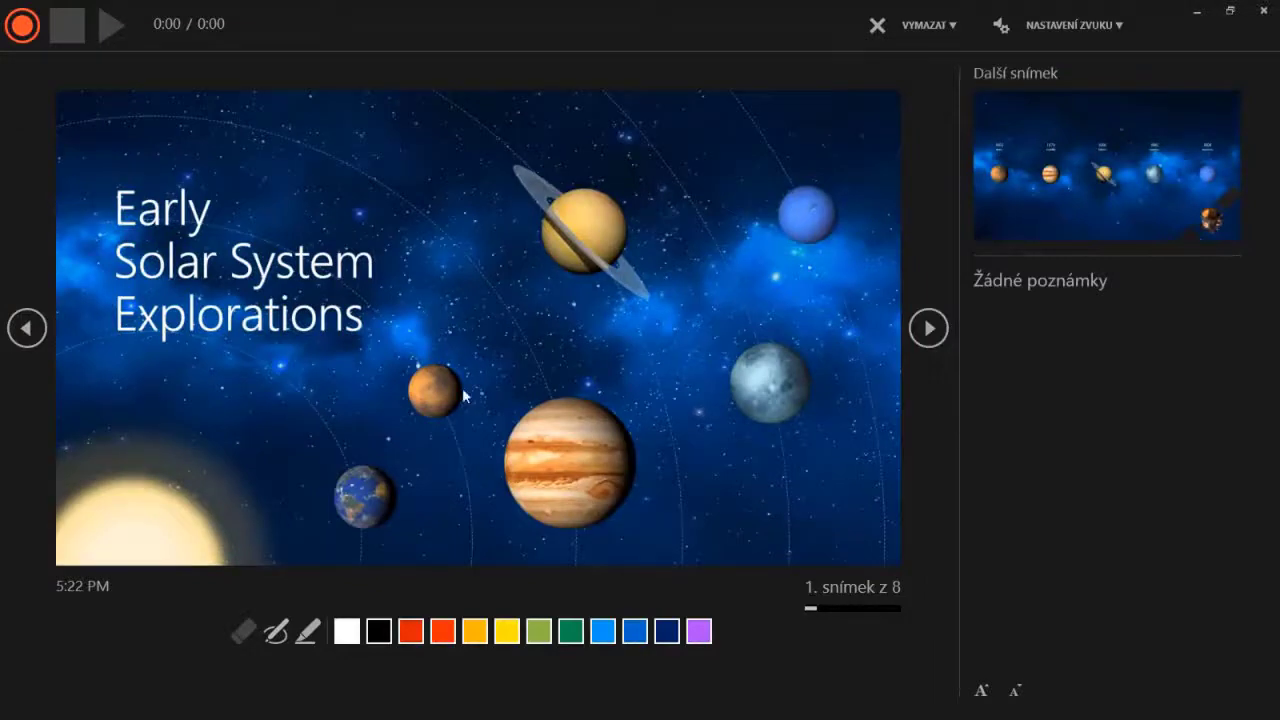
pyautogui.click(23, 32)
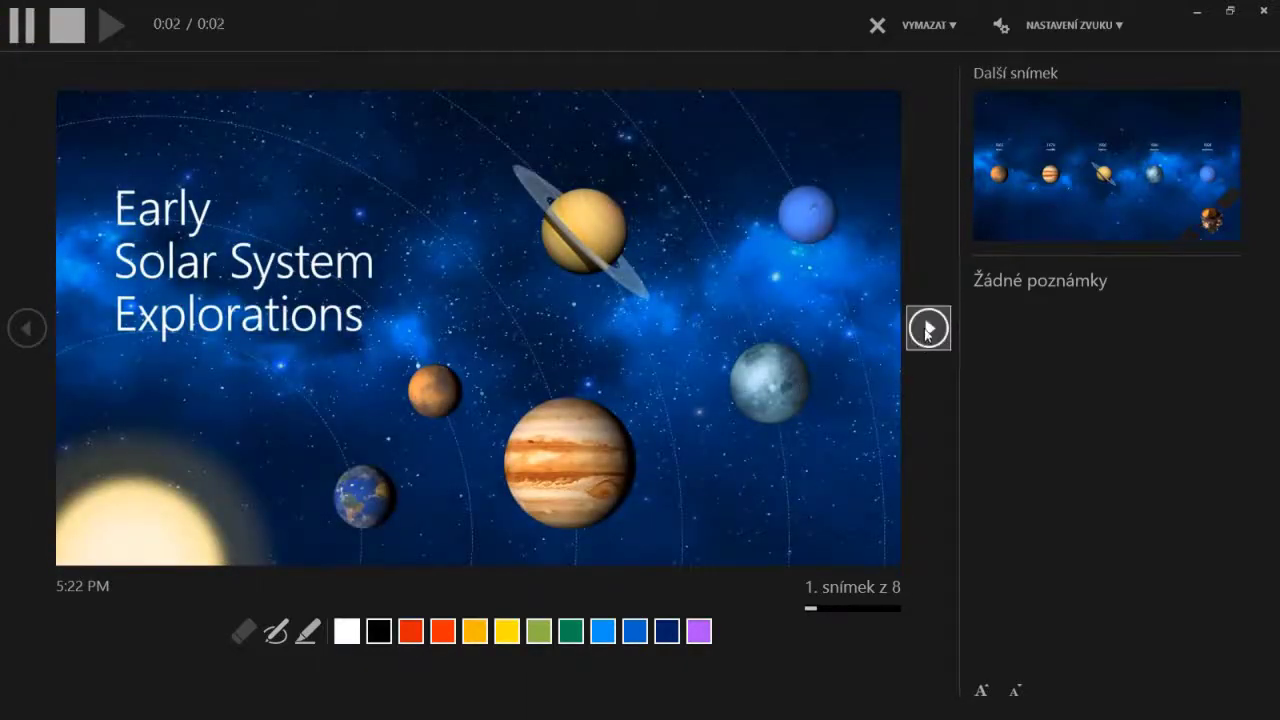
pyautogui.click(928, 328)
pyautogui.press('Right')
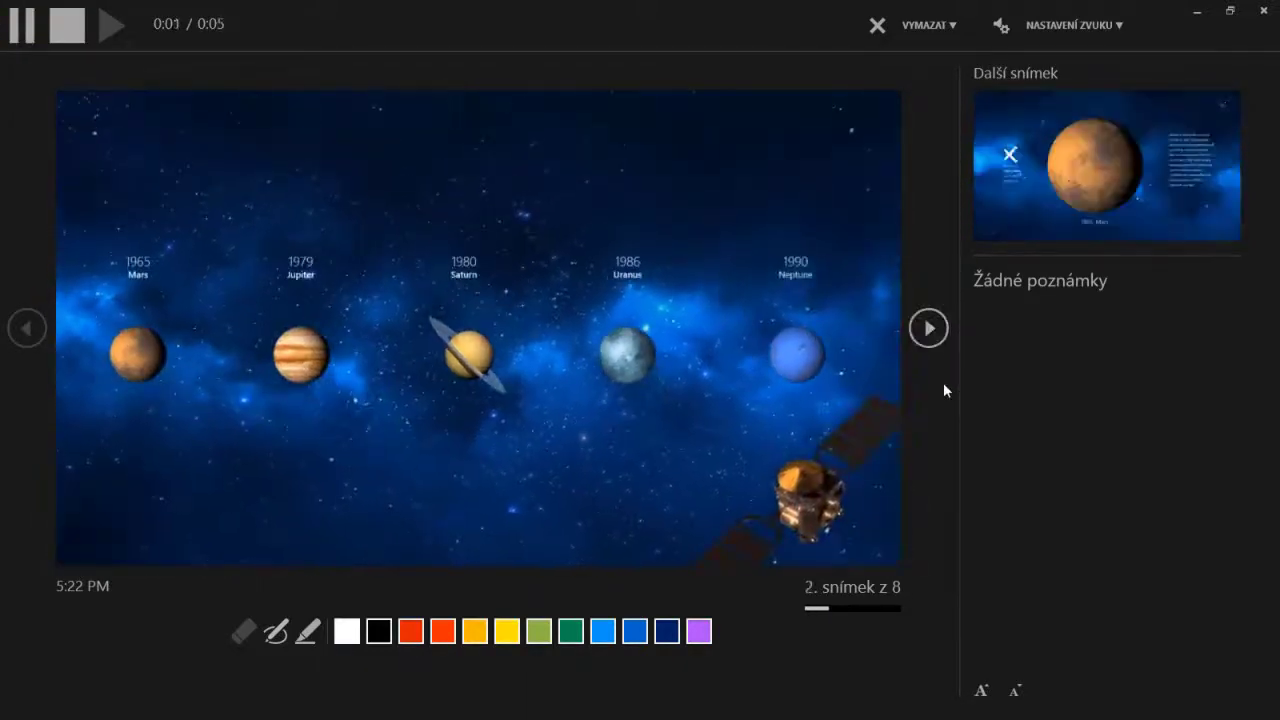
pyautogui.press('Right')
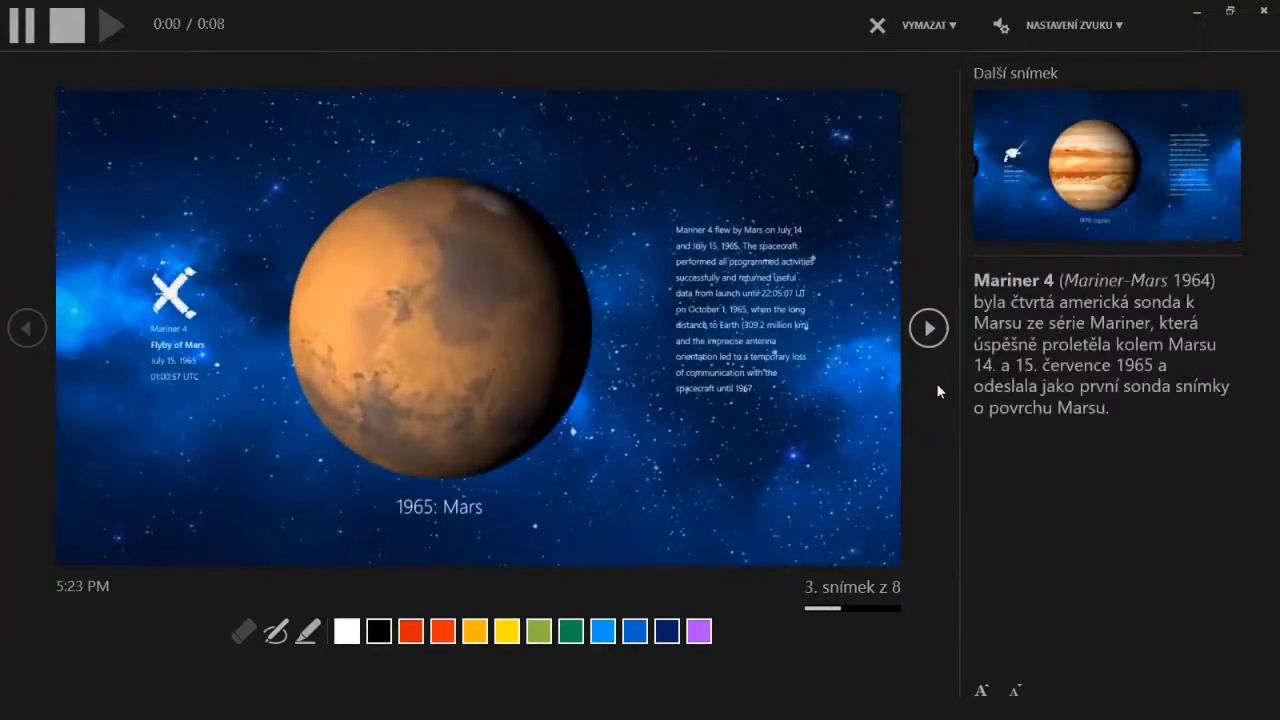
pyautogui.click(1263, 10)
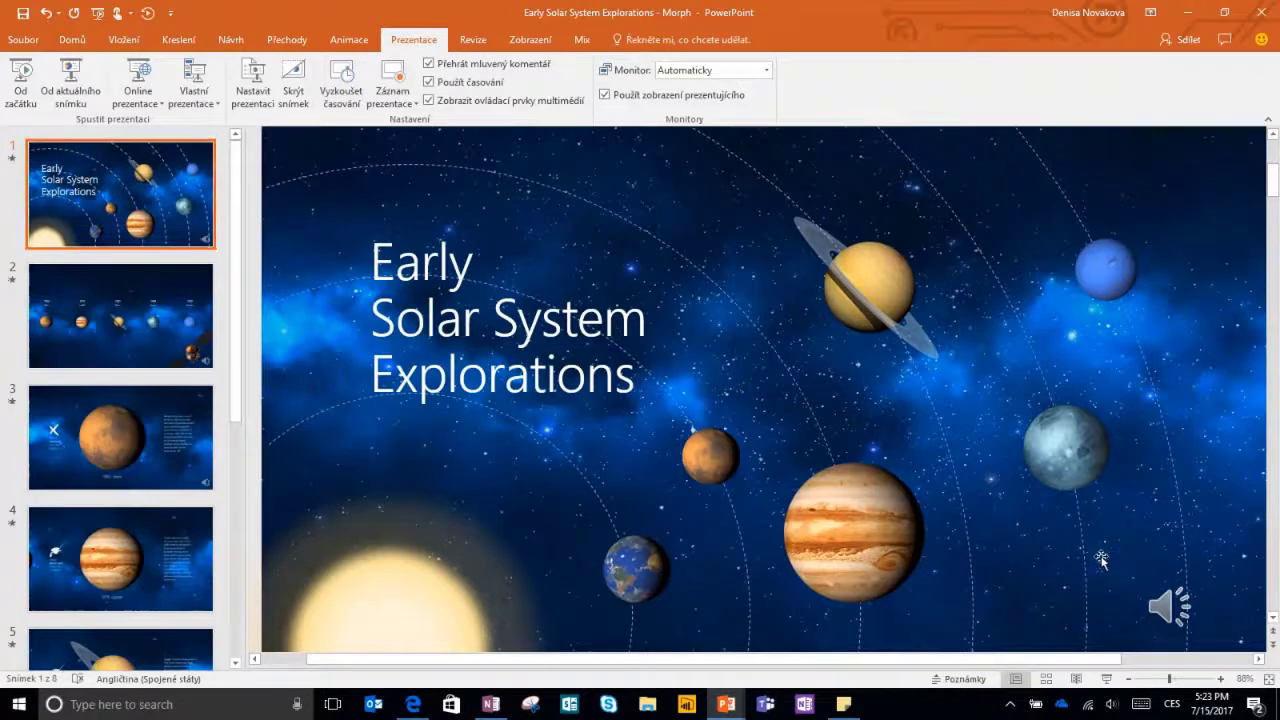
pyautogui.click(218, 325)
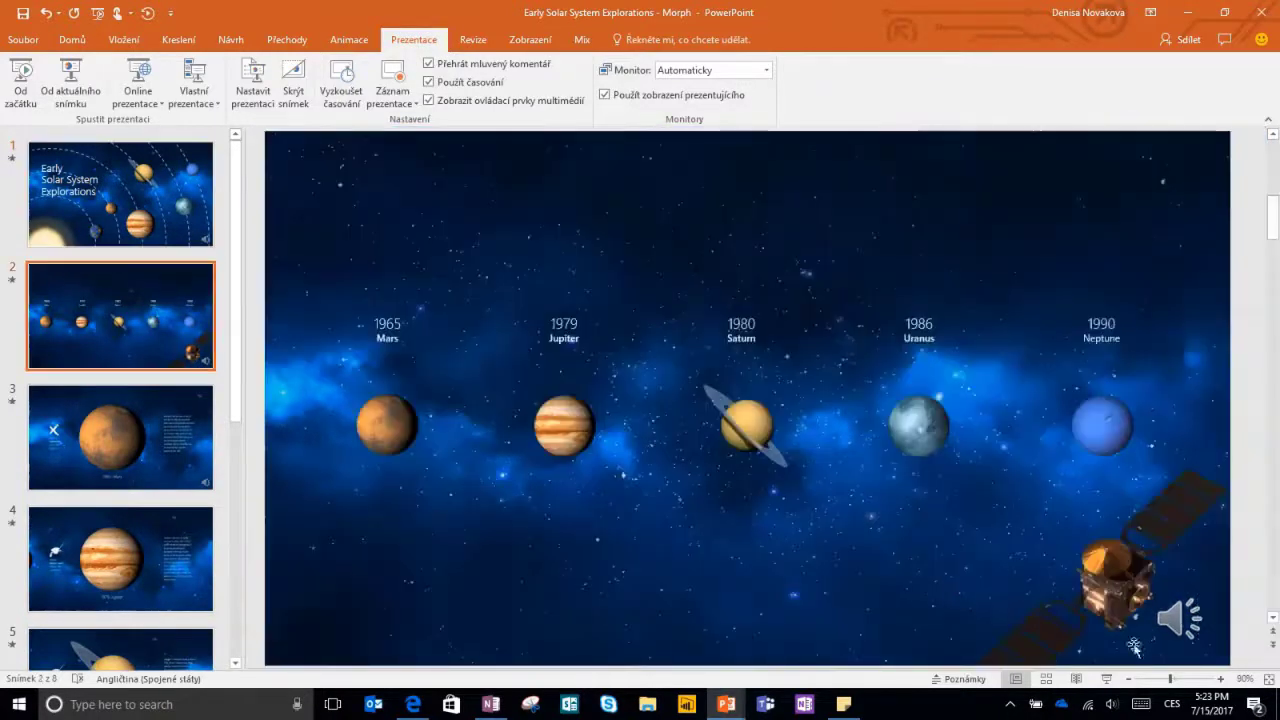
pyautogui.click(194, 433)
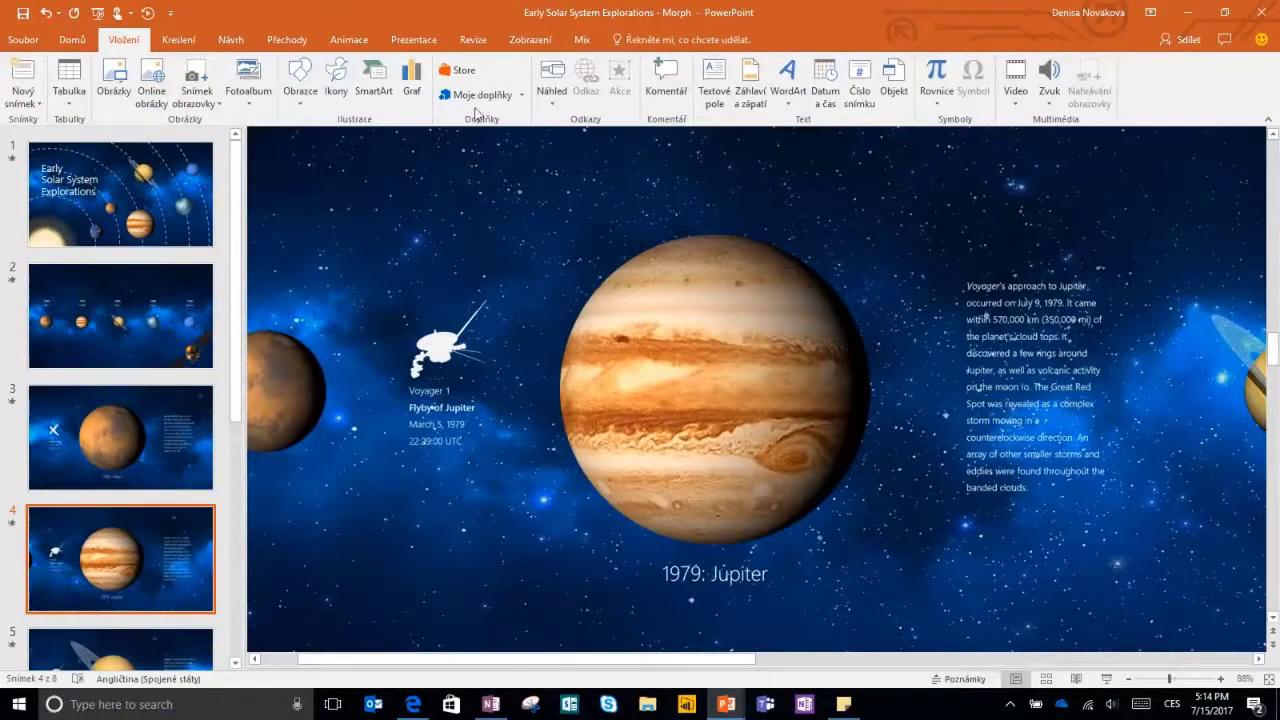
# Set the video export to Internet Quality (1280×720) using recorded timings and narrations.
pyautogui.click(22, 41)
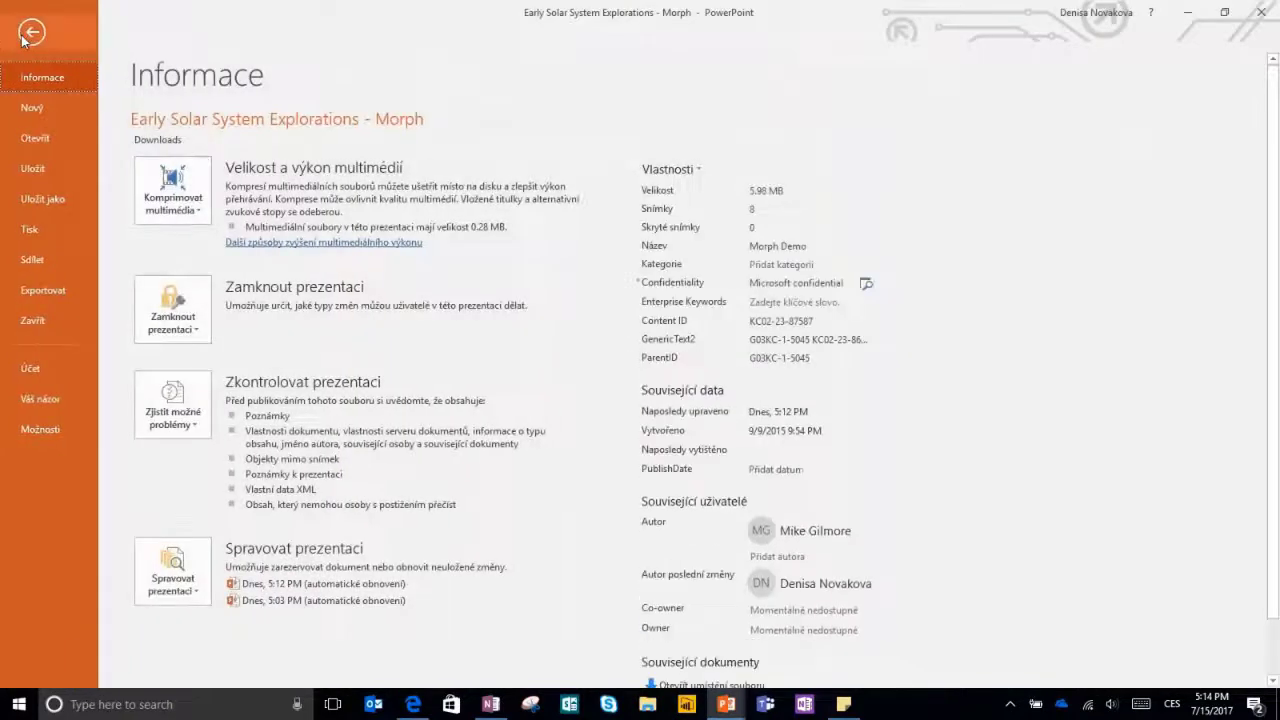
pyautogui.click(44, 294)
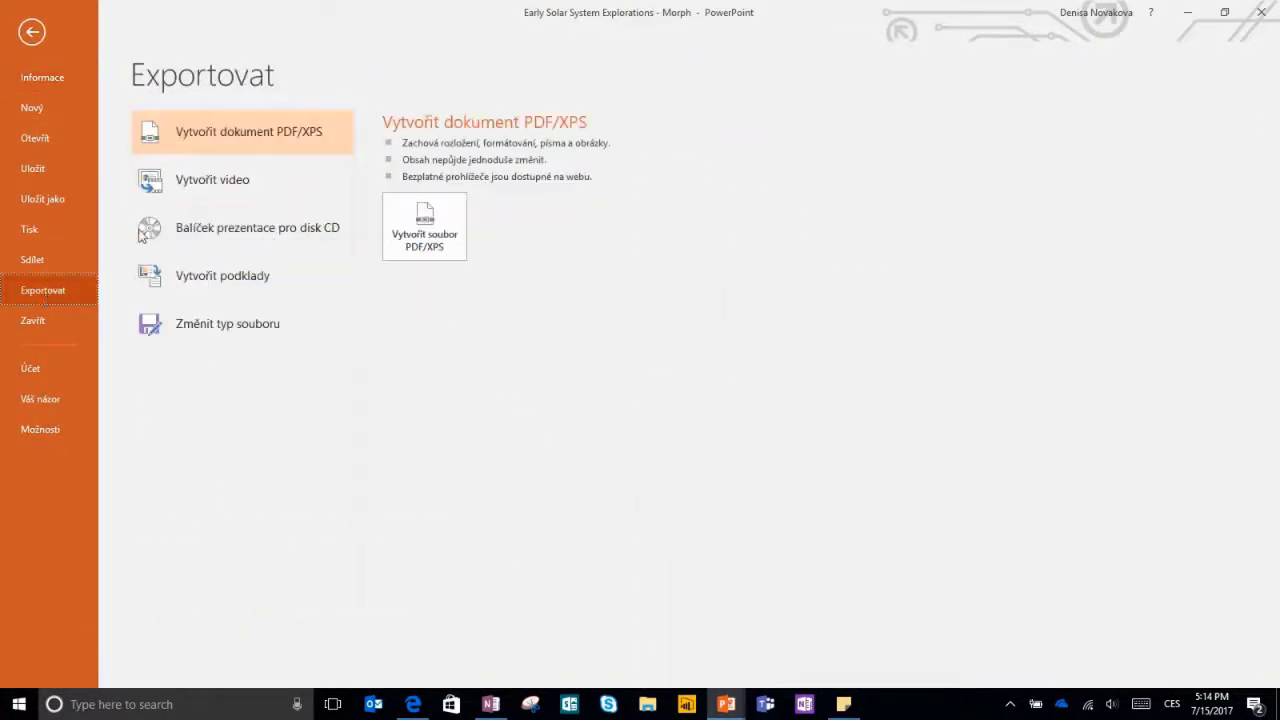
pyautogui.click(249, 184)
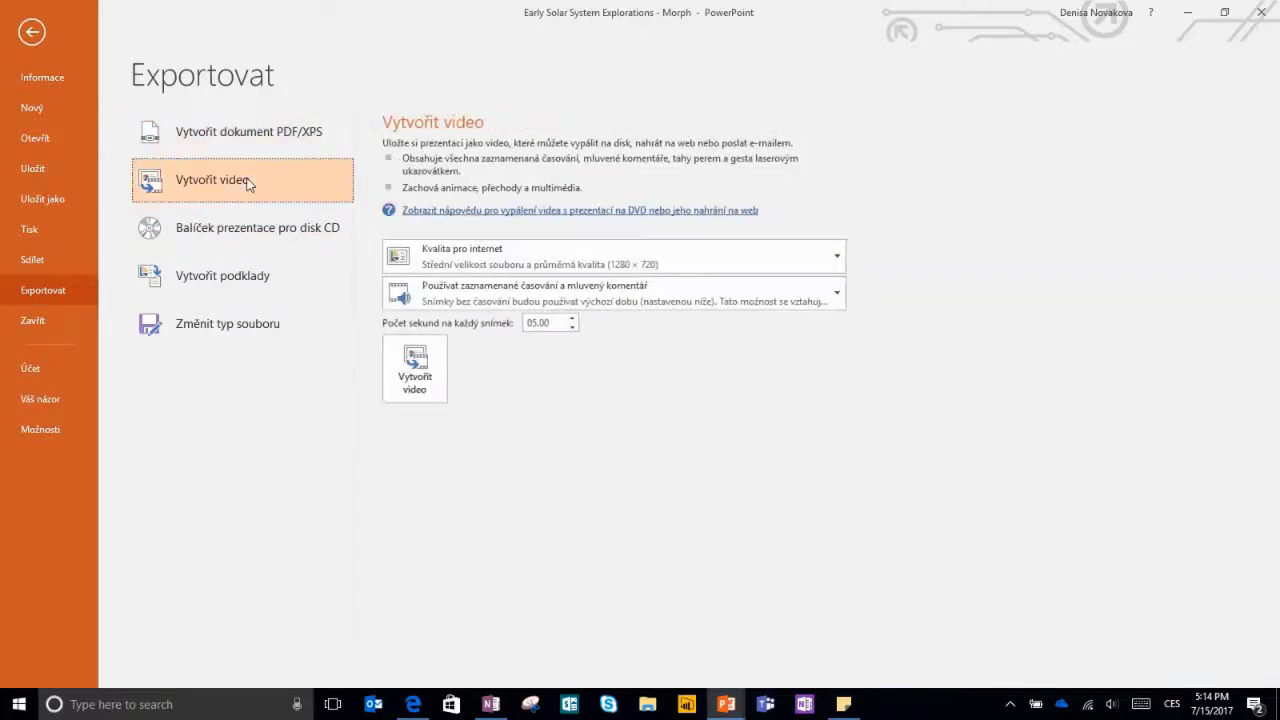
pyautogui.click(500, 258)
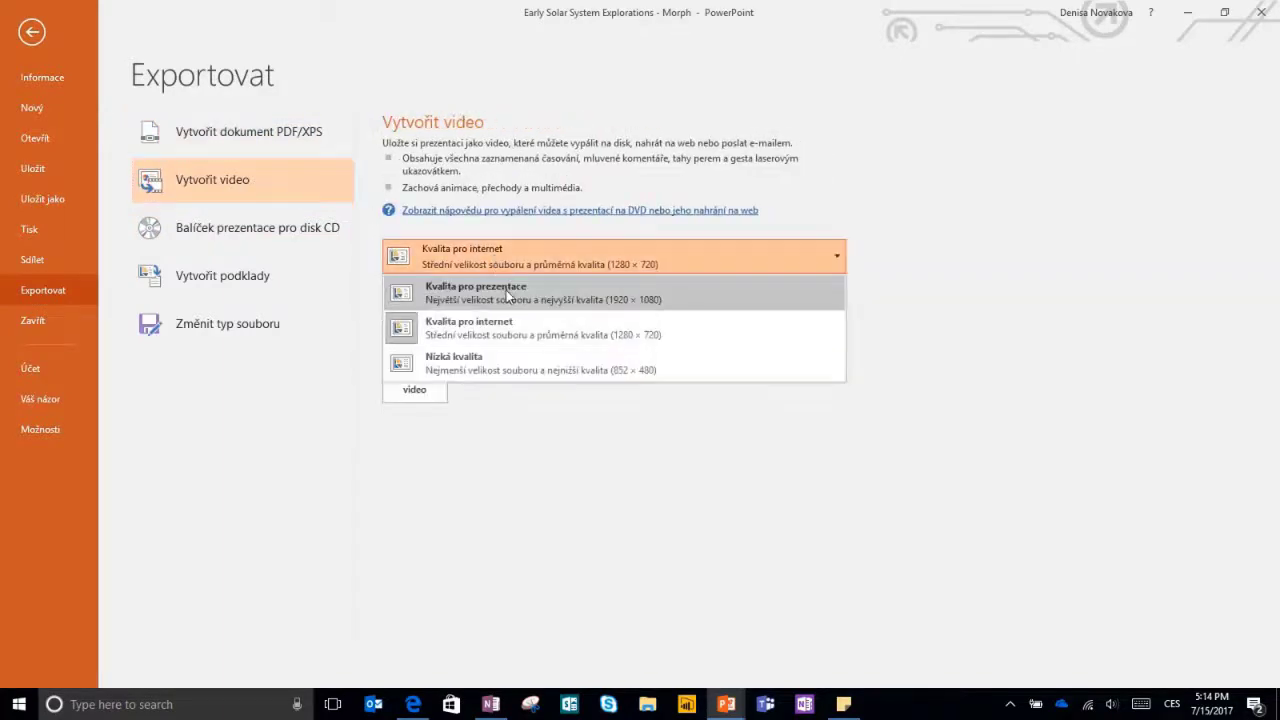
pyautogui.click(506, 330)
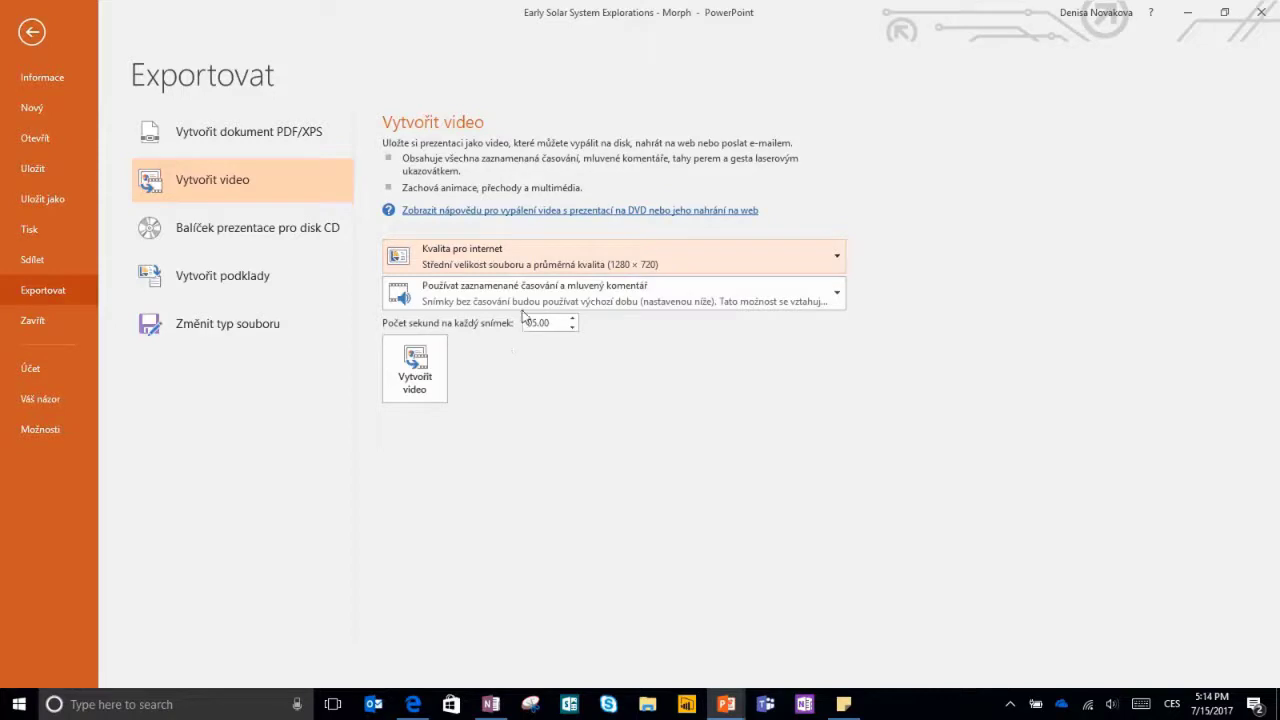
pyautogui.click(532, 297)
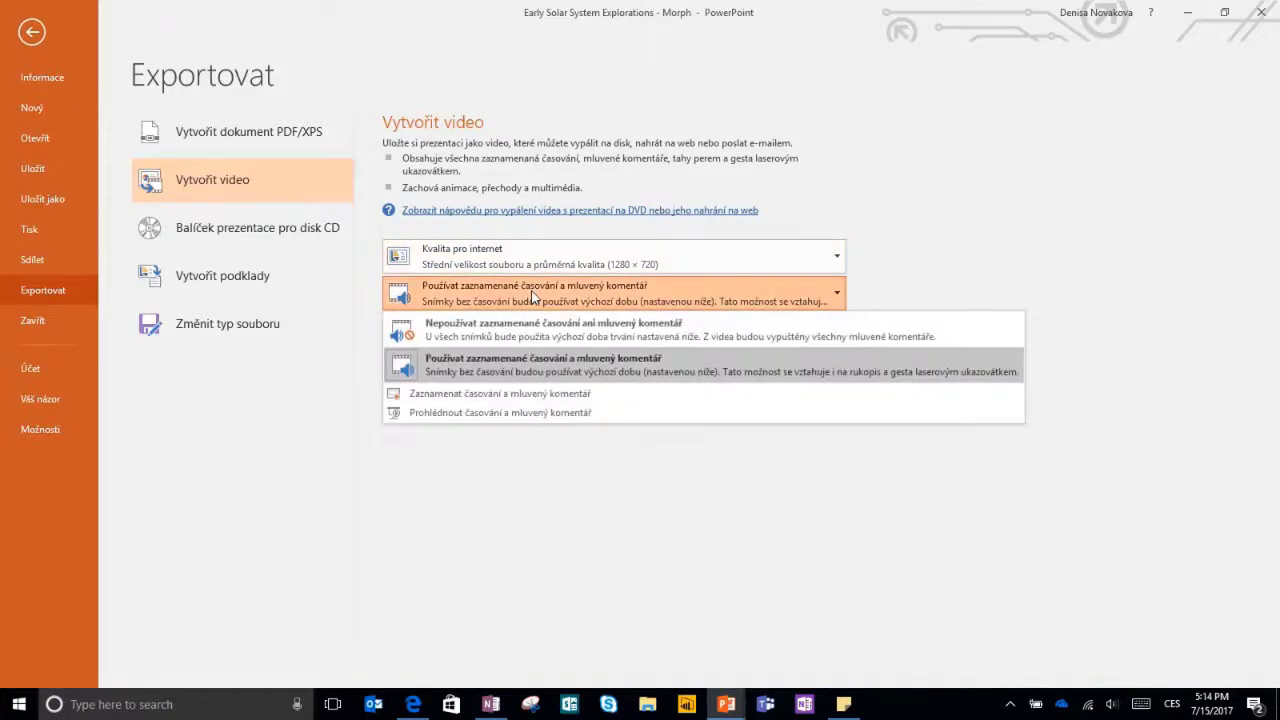
pyautogui.click(529, 363)
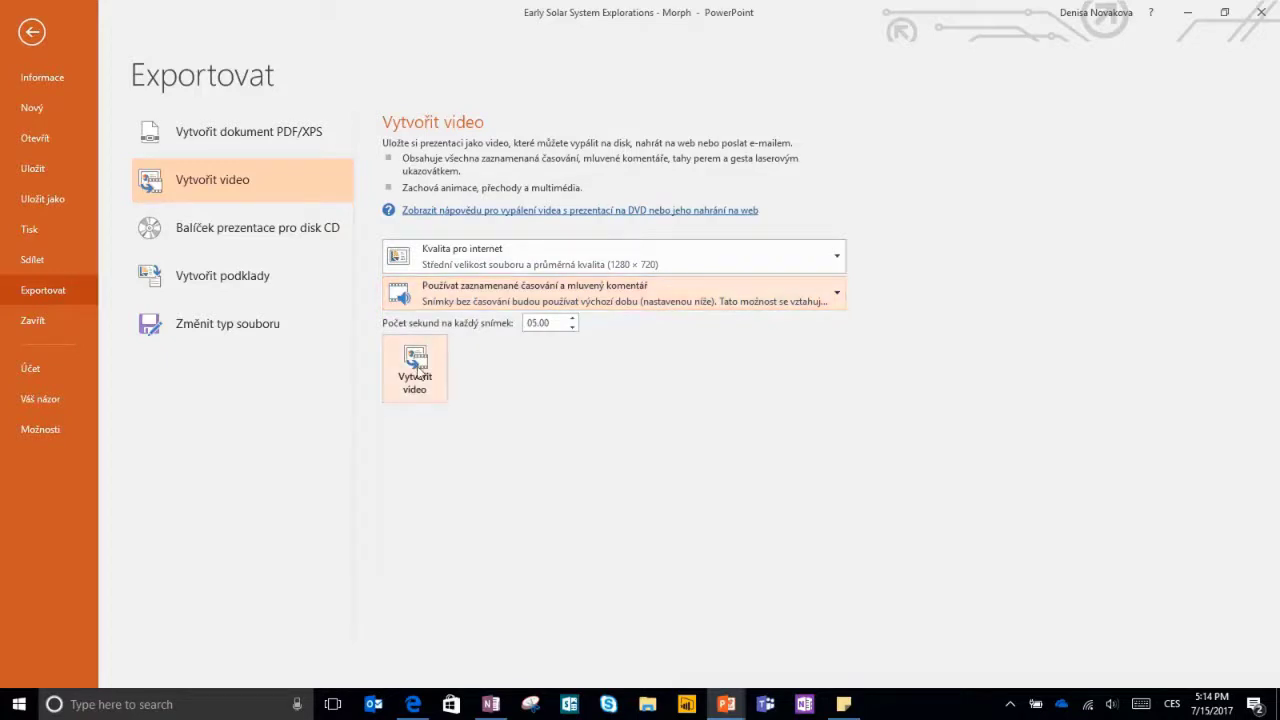